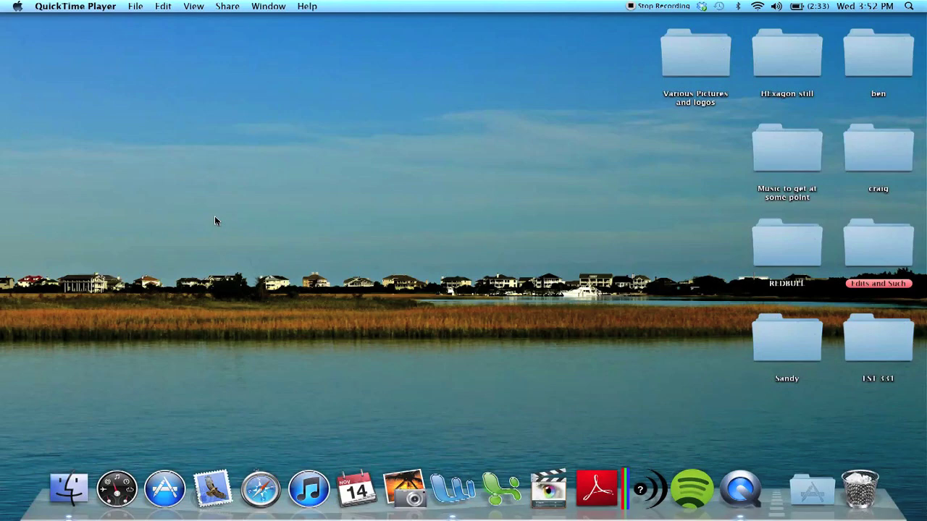
Step: Open the Applications stack from the Dock to see the installed apps
left_click(814, 493)
left_click(775, 273)
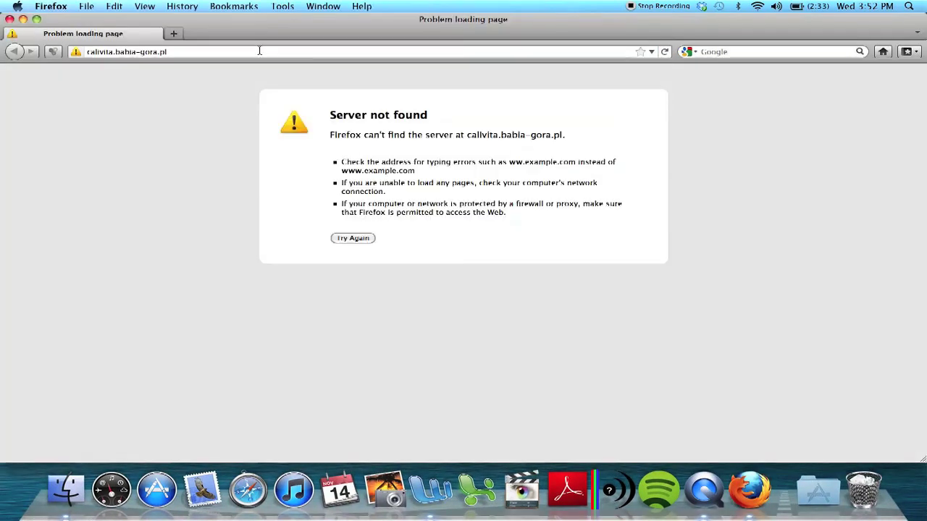
left_click(259, 51)
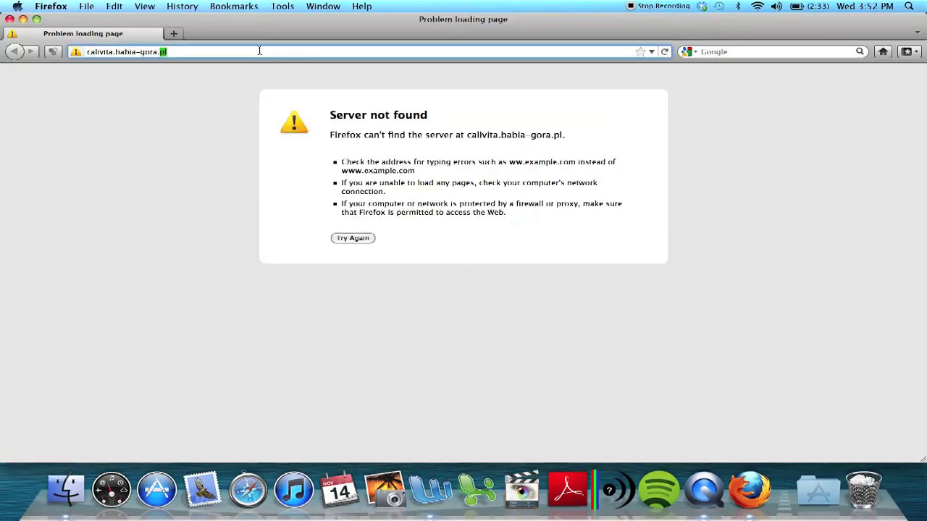
type("www.re")
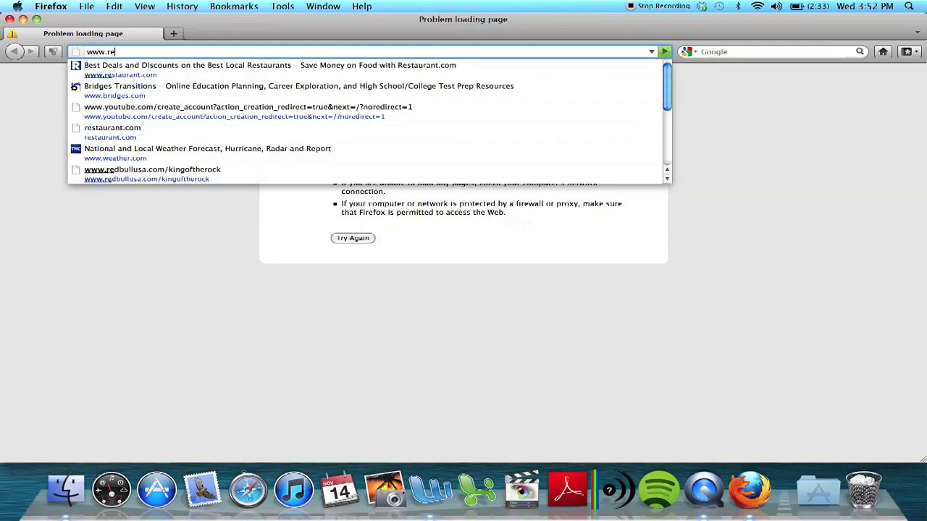
type("dbullcon")
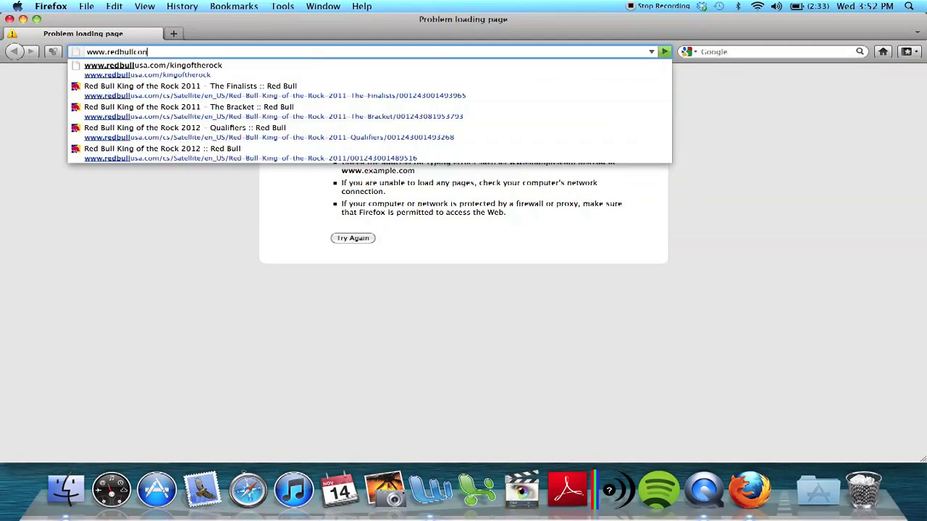
type("tentpool")
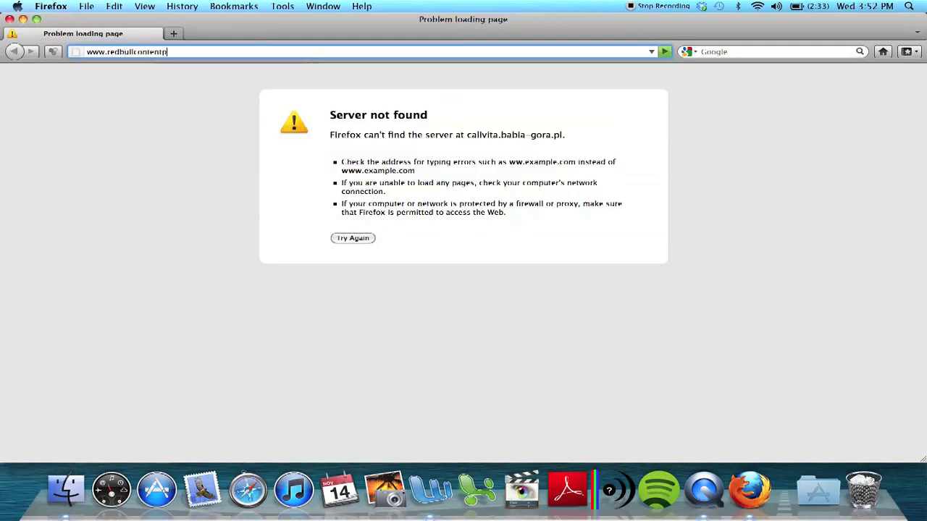
type(".com")
key("Return")
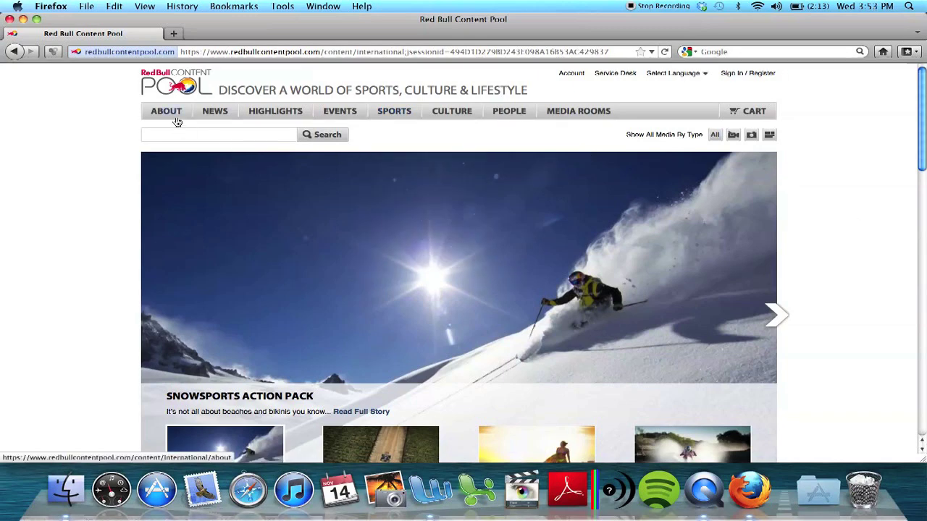
Step: Browse the HIGHLIGHTS, PEOPLE and other navigation menus on the loaded home page
mouse_move(268, 115)
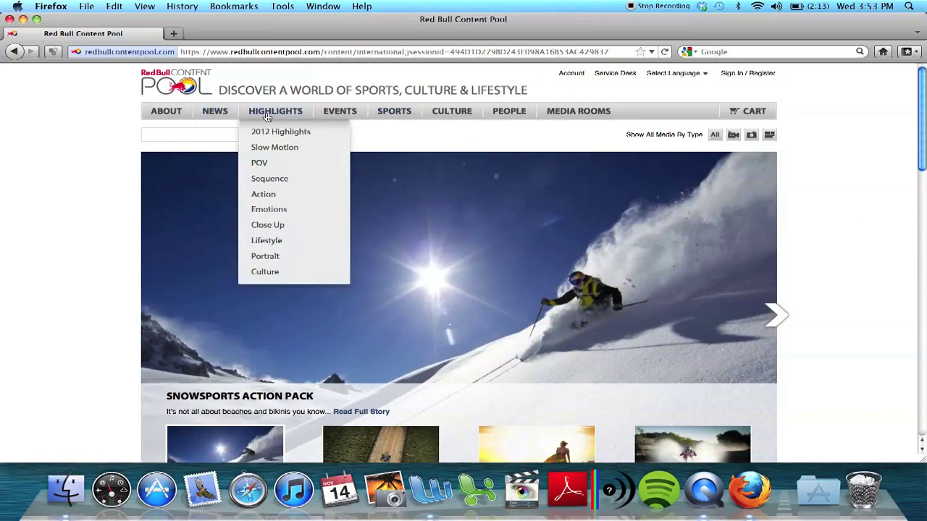
mouse_move(515, 116)
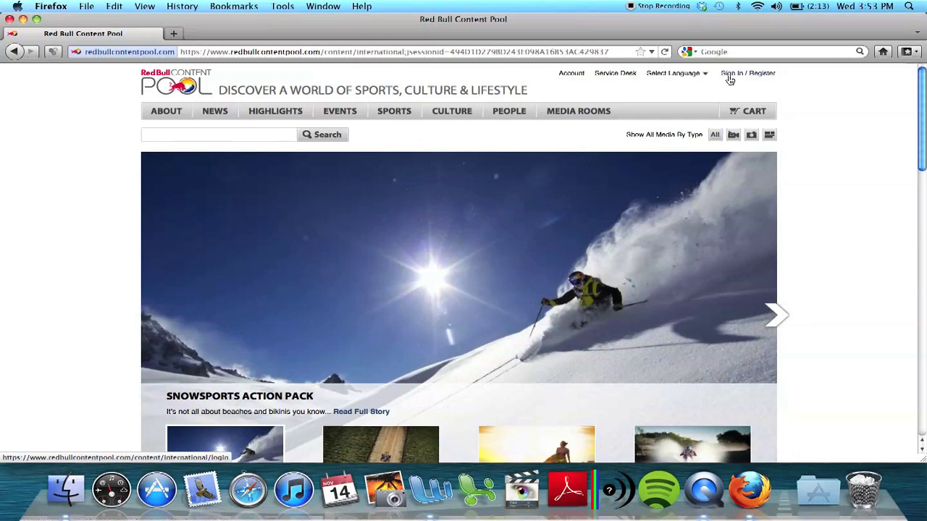
Step: Open the Account Registration form and enter the user's first name as Given name
left_click(728, 76)
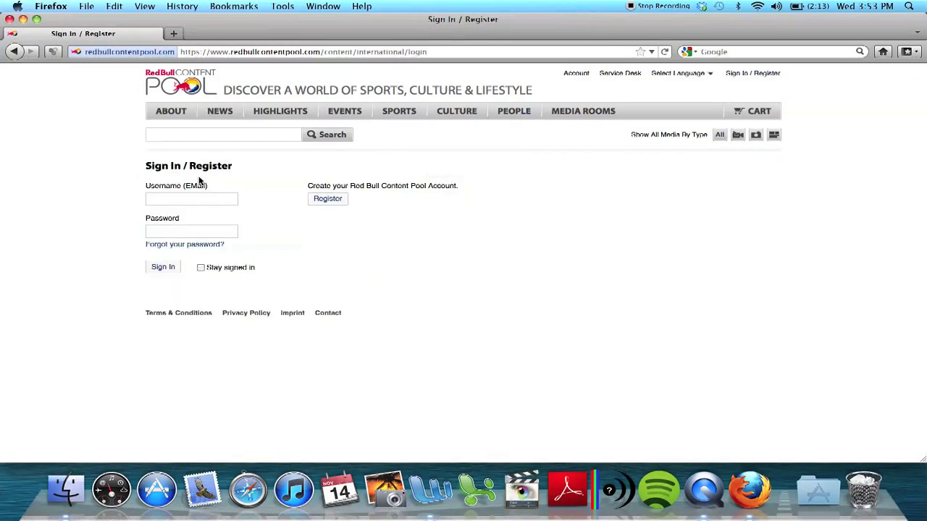
left_click(328, 199)
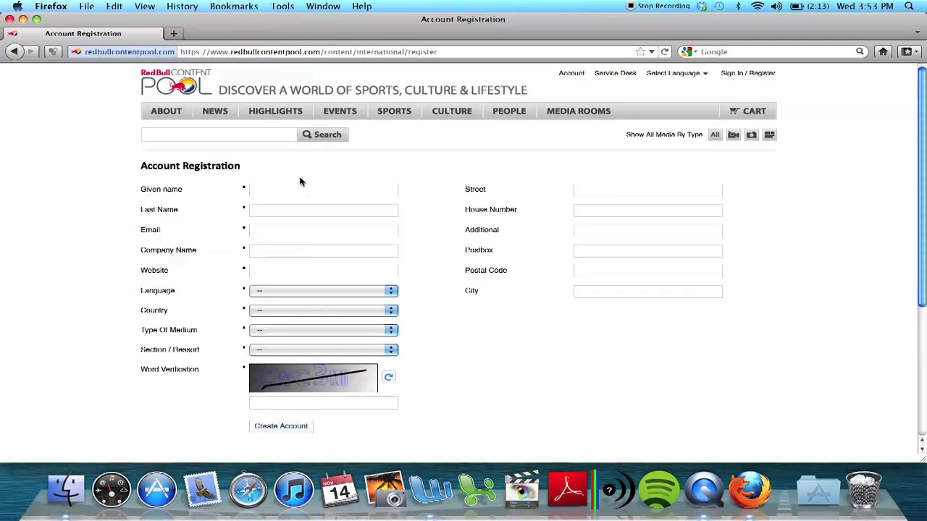
scroll(300, 182, "down", 5)
scroll(300, 182, "up", 5)
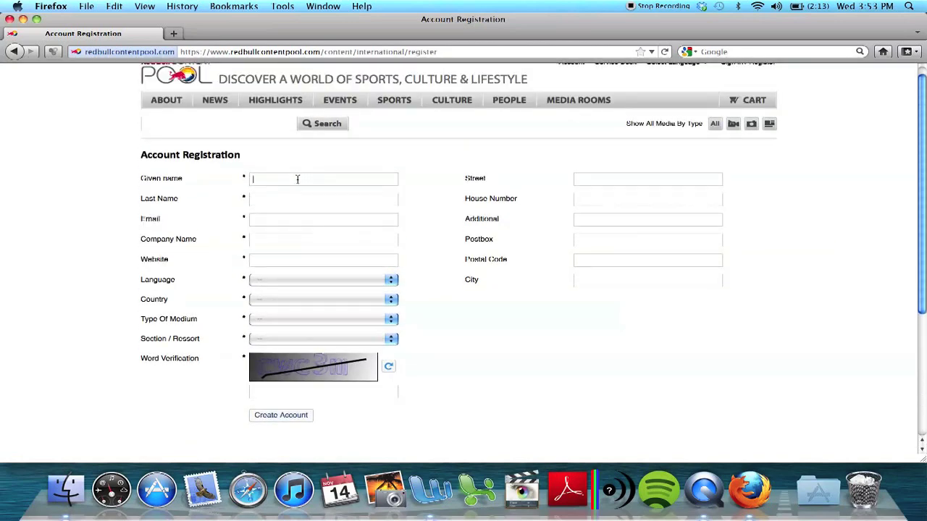
type("Connor")
scroll(679, 107, "up", 1)
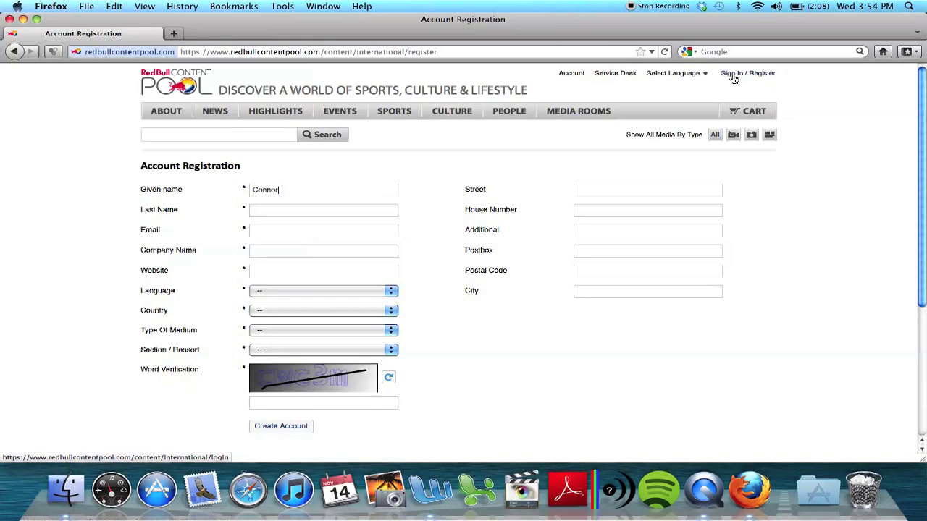
Step: Sign in with the account e-mail and password, staying signed in, and dismiss the save-password prompt
left_click(733, 78)
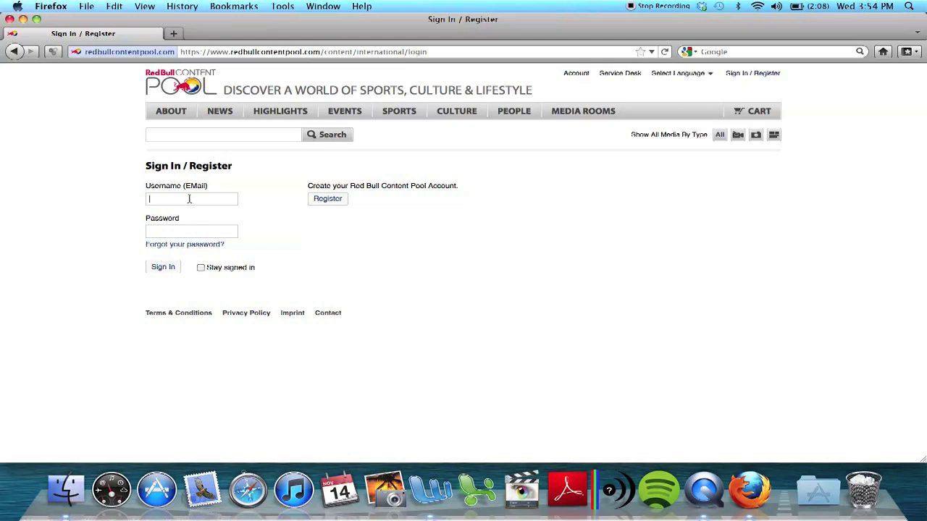
left_click(200, 267)
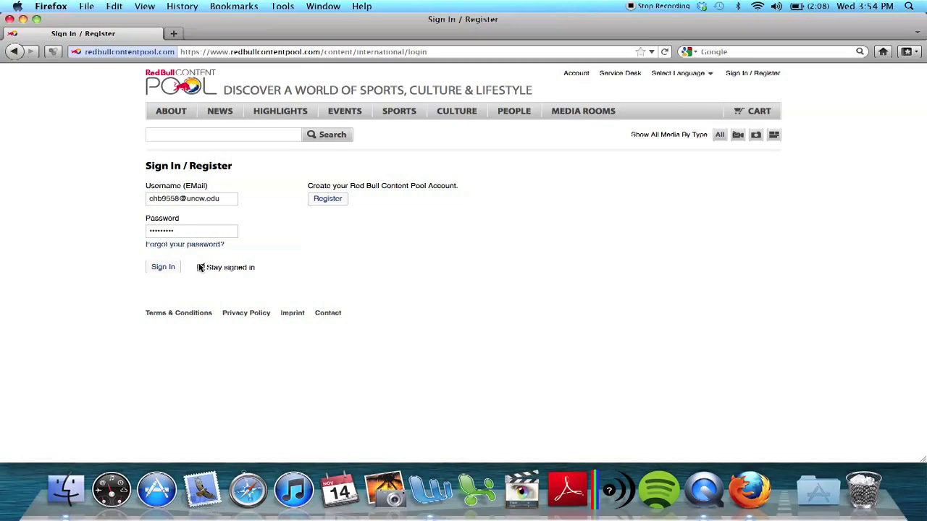
left_click(161, 267)
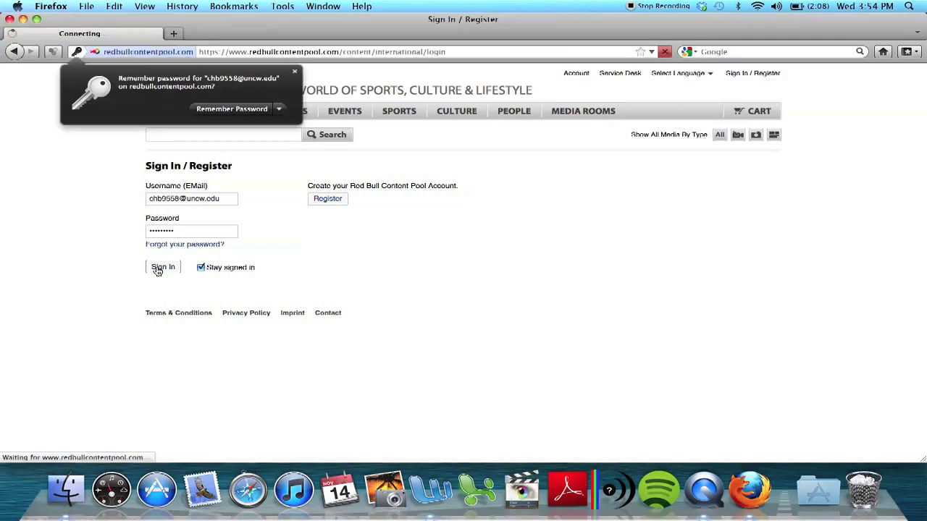
left_click(294, 74)
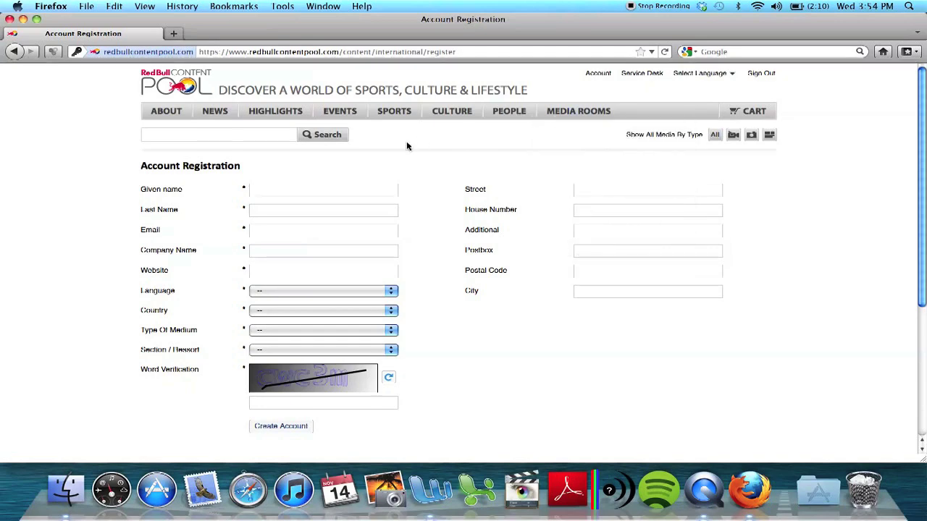
Step: Return to the home page and filter the content pool to videos only (8,466 items)
left_click(168, 93)
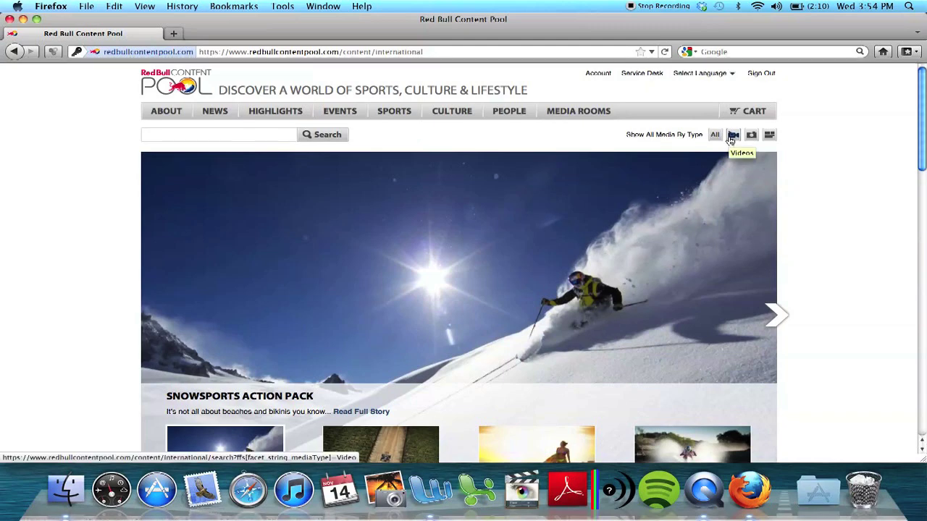
left_click(732, 136)
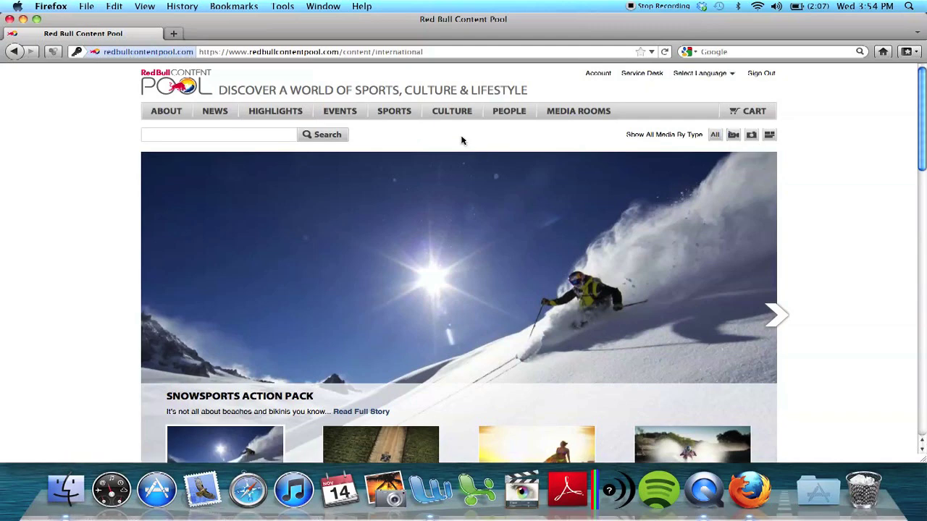
scroll(461, 141, "down", 5)
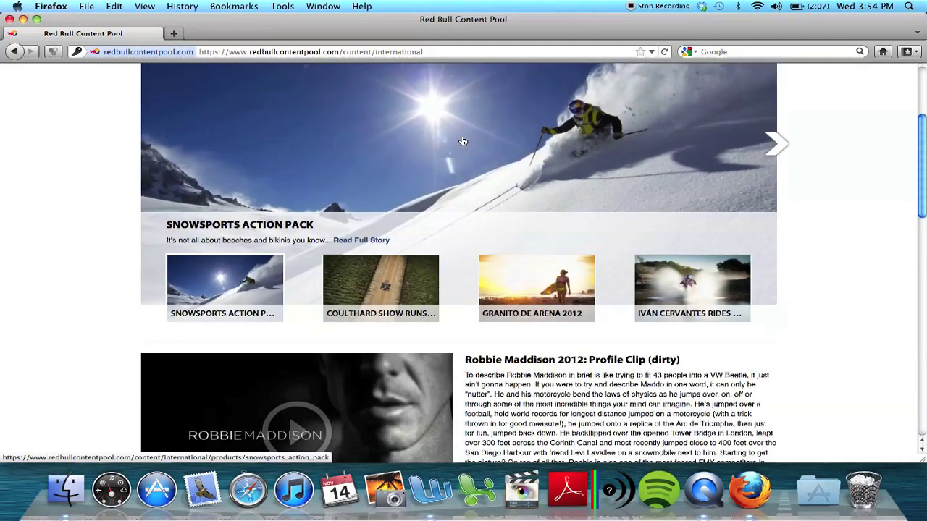
scroll(463, 141, "up", 5)
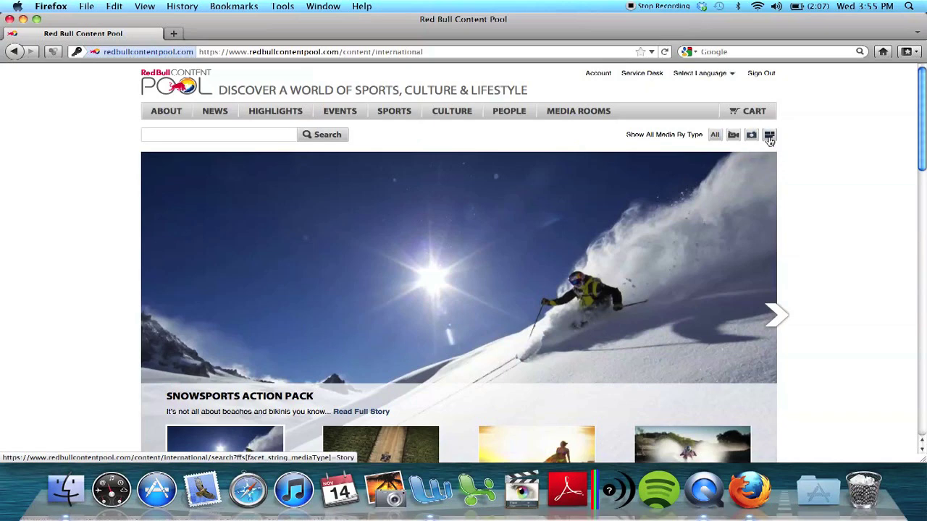
left_click(270, 135)
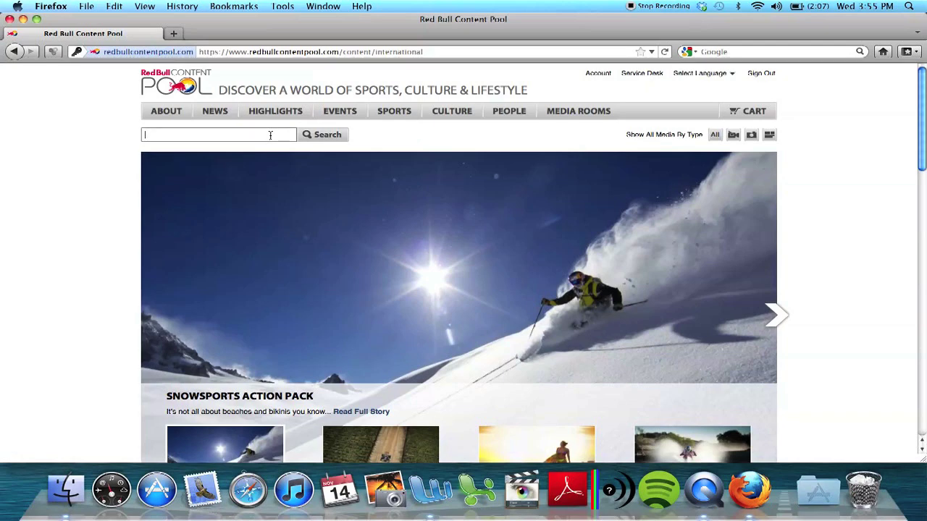
left_click(732, 139)
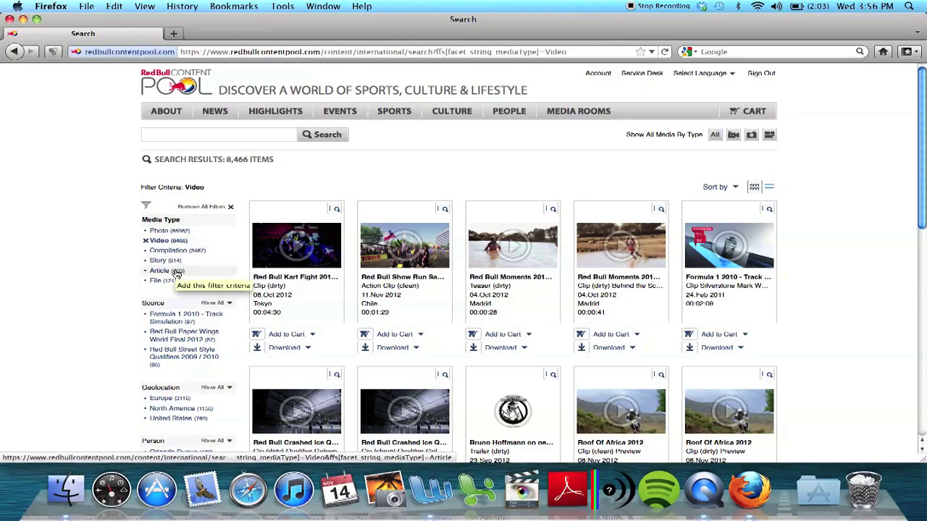
Step: Scroll through the 8,466 video results and their filter panel
scroll(176, 273, "down", 2)
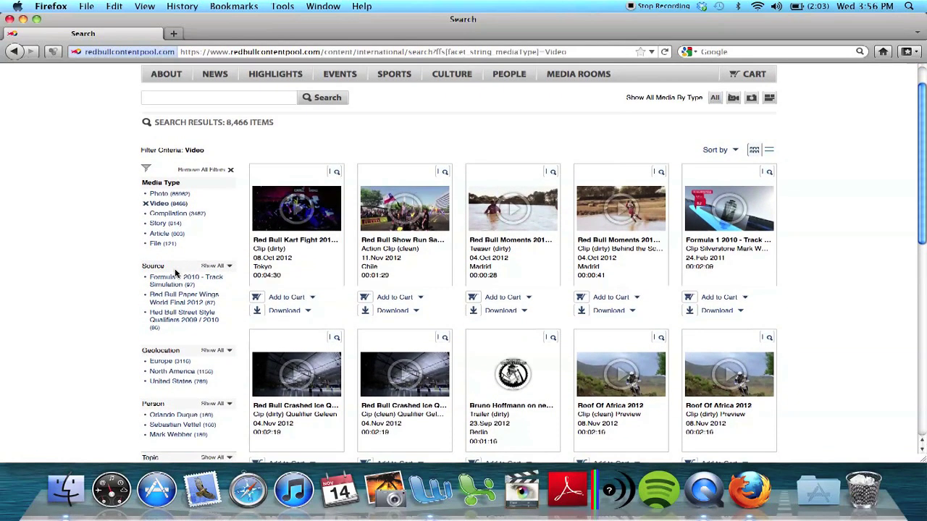
scroll(176, 273, "down", 2)
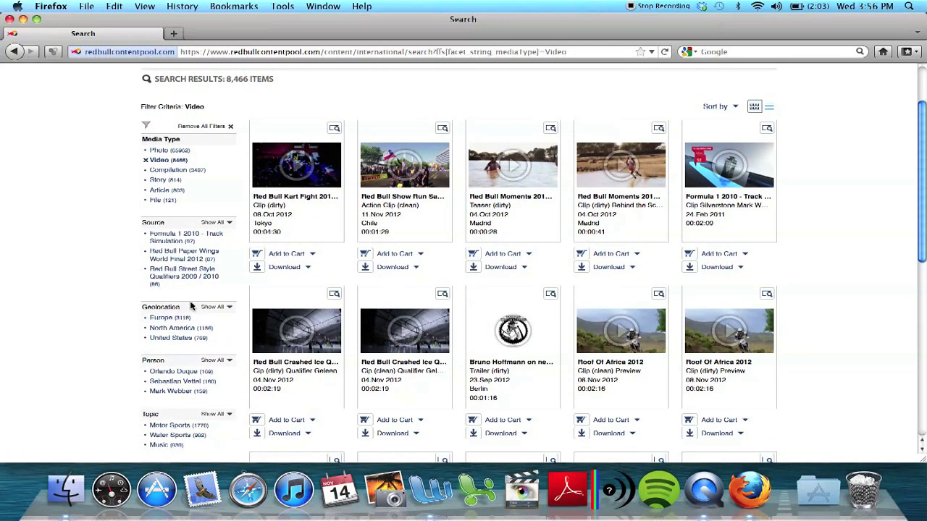
Step: Narrow the video results to United States, leaving 769 items
left_click(174, 340)
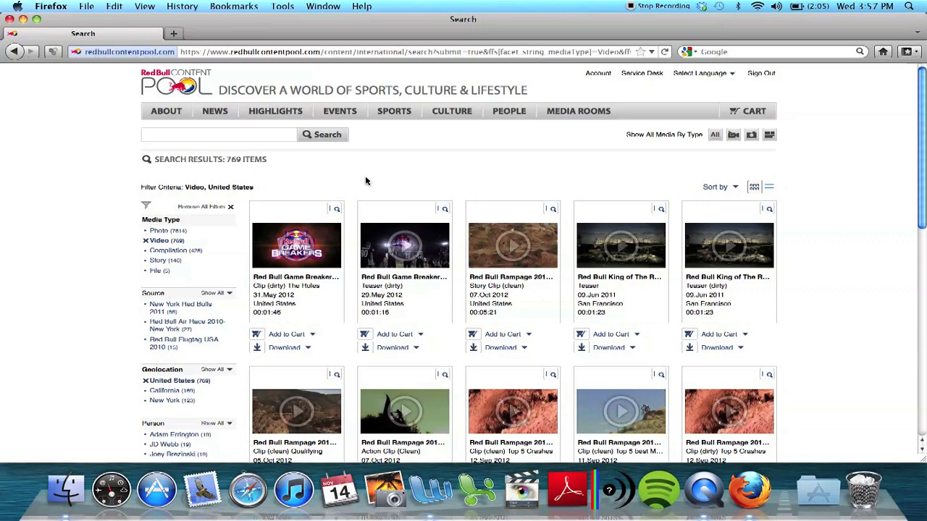
scroll(339, 186, "down", 3)
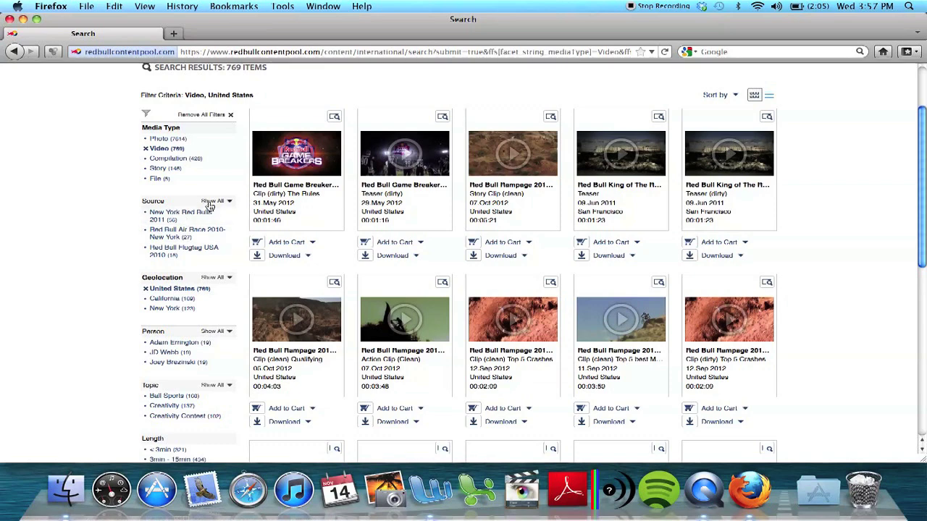
scroll(195, 246, "down", 5)
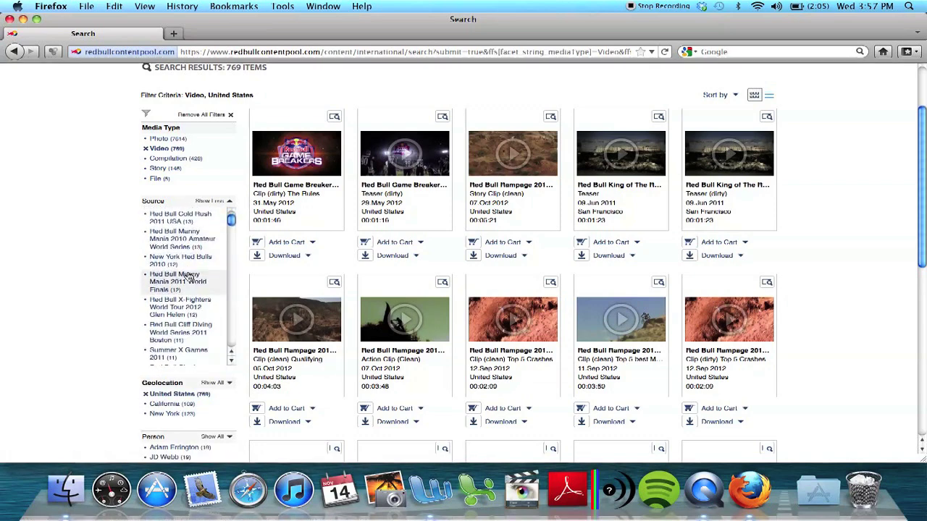
scroll(190, 310, "down", 4)
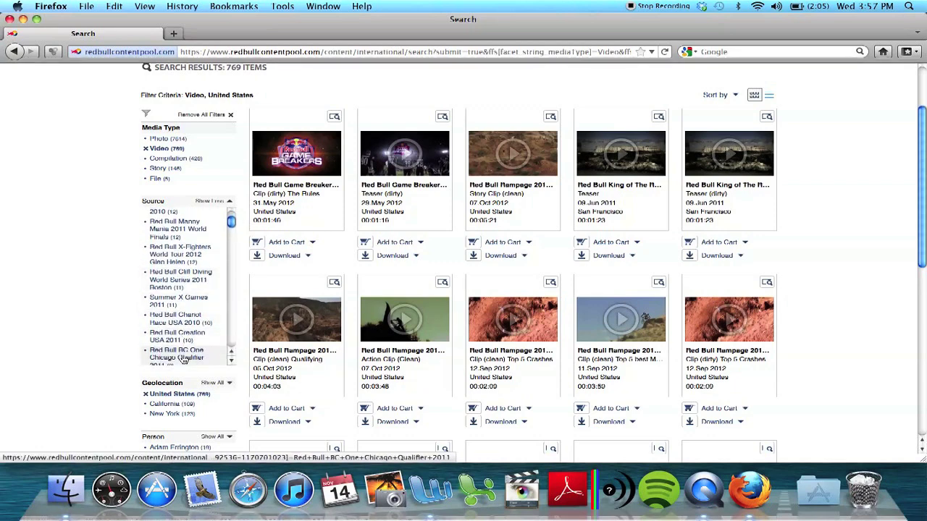
Step: Browse the Source and Person filter lists, then preview the San Francisco King of the Rock teaser
left_click(217, 202)
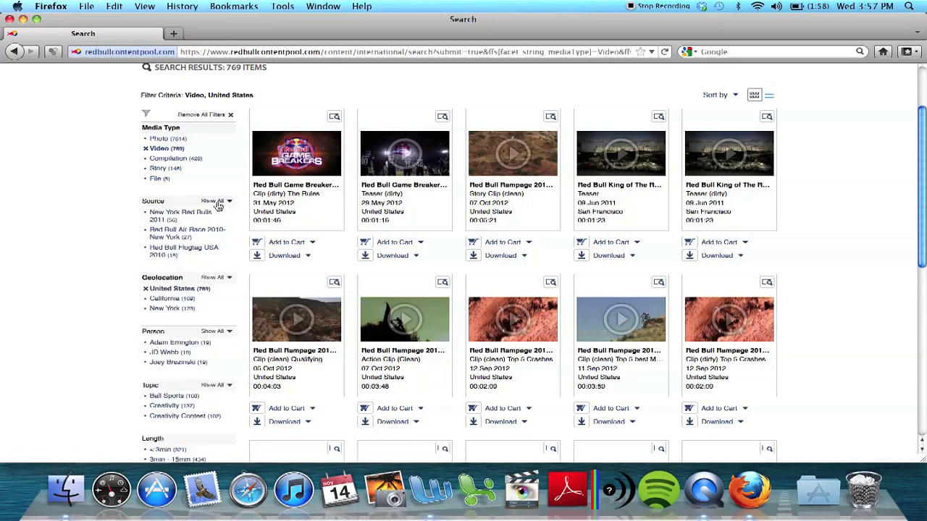
left_click(214, 331)
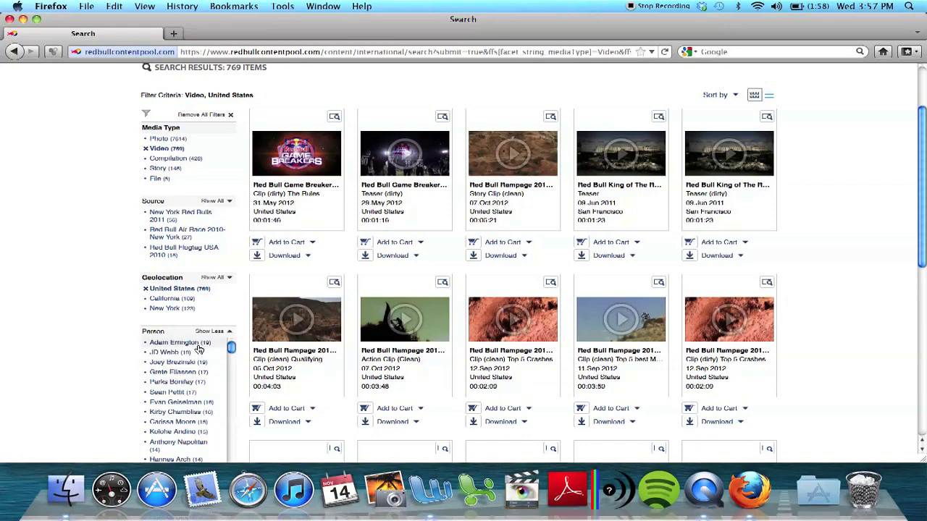
left_click(209, 332)
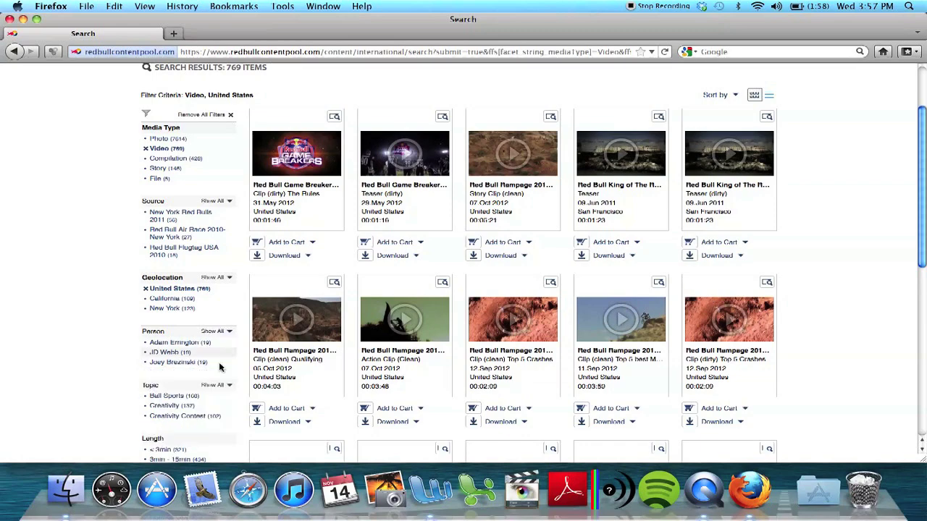
scroll(222, 368, "down", 1)
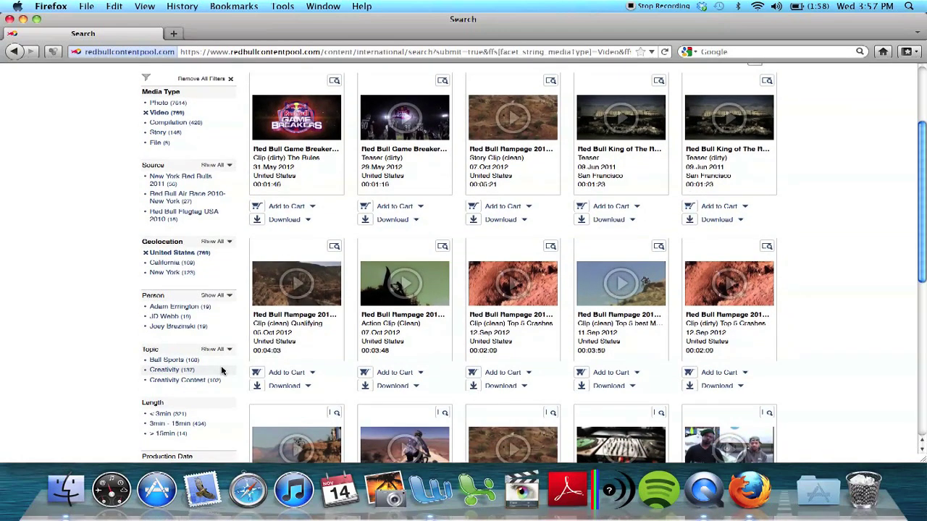
scroll(222, 371, "down", 1)
scroll(219, 372, "down", 1)
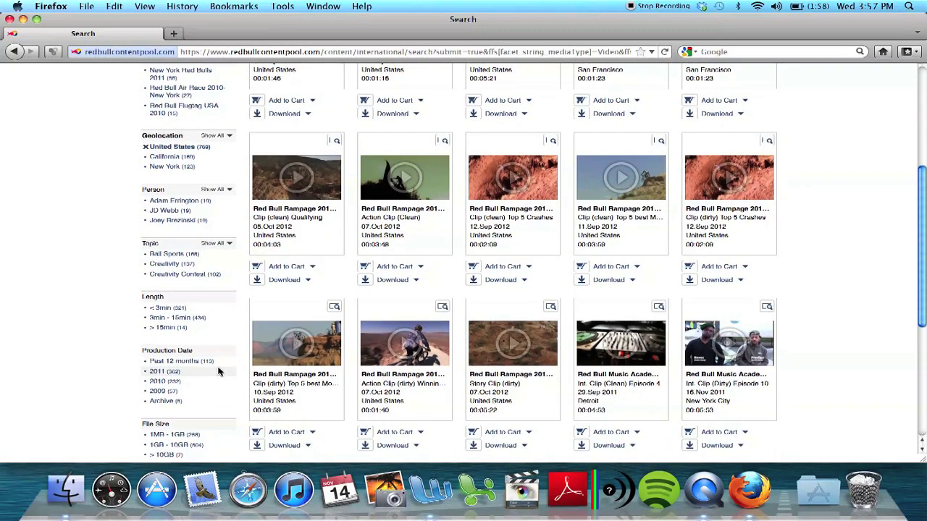
scroll(215, 391, "down", 1)
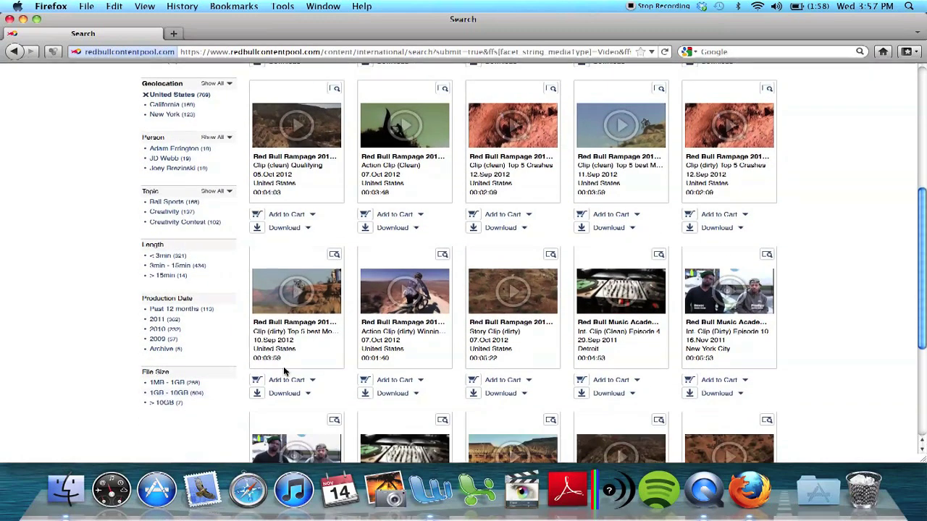
scroll(284, 372, "up", 5)
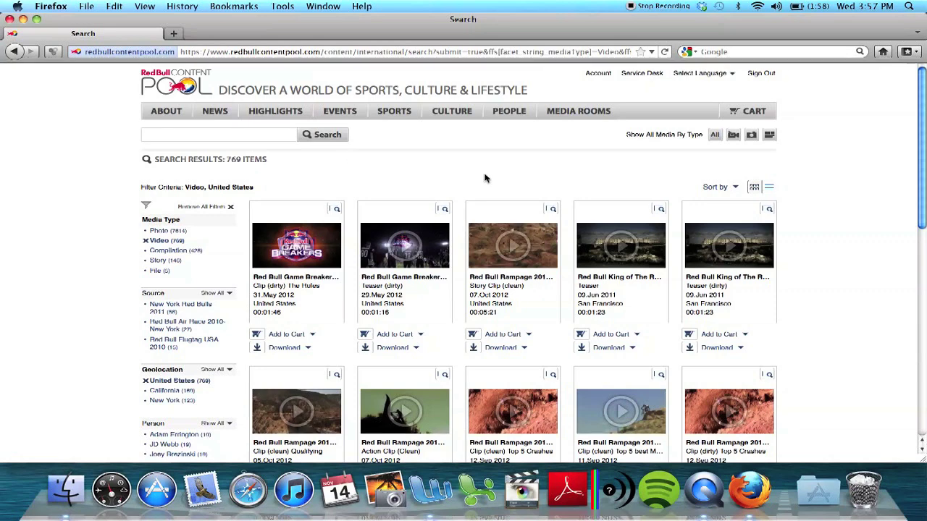
scroll(869, 239, "down", 2)
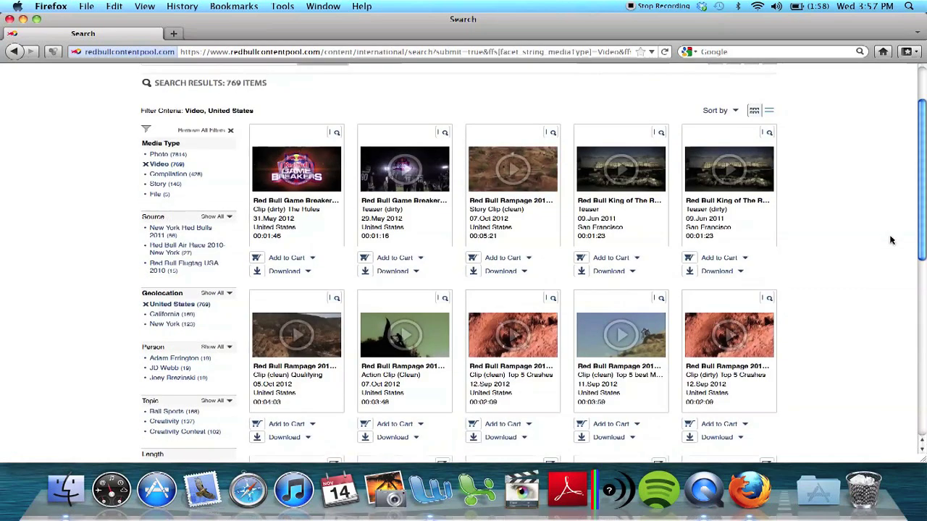
scroll(620, 216, "down", 1)
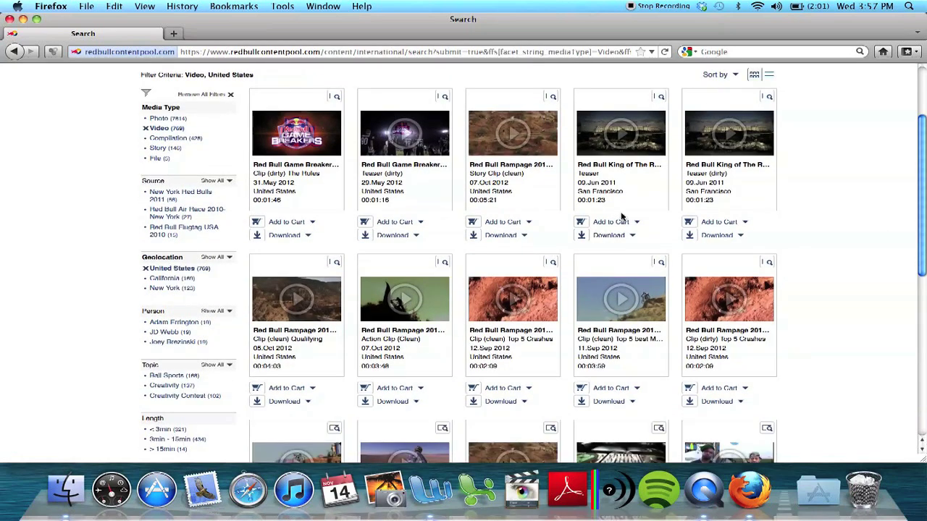
left_click(611, 139)
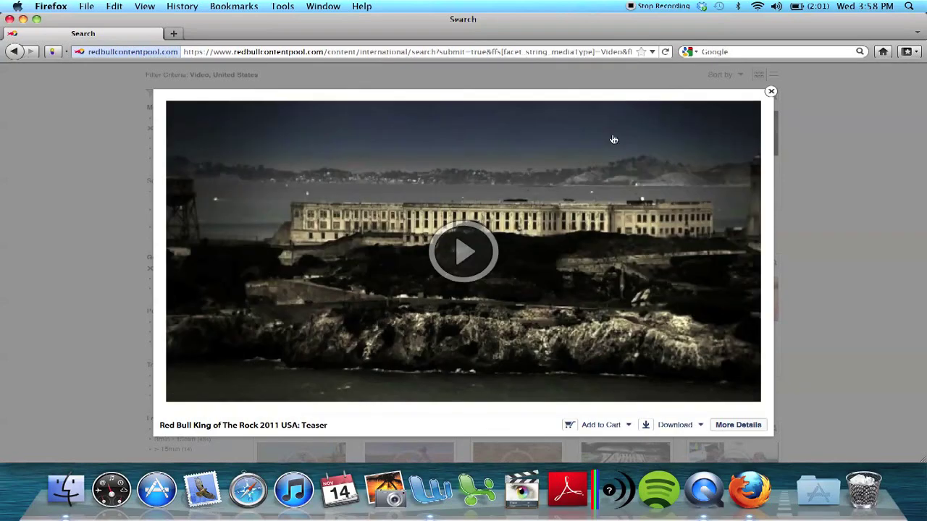
Step: Play the King of The Rock 2011 USA teaser, skip to about 01:01, then close it
left_click(545, 254)
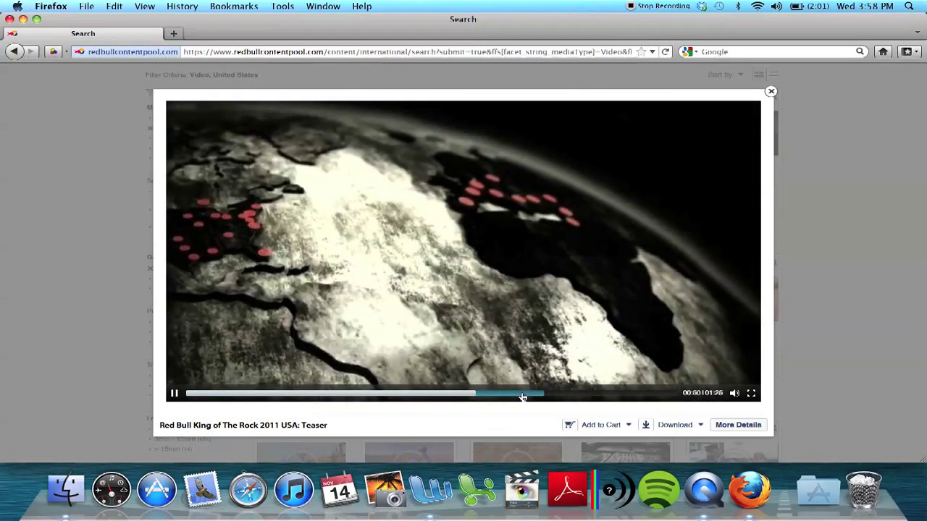
left_click(536, 397)
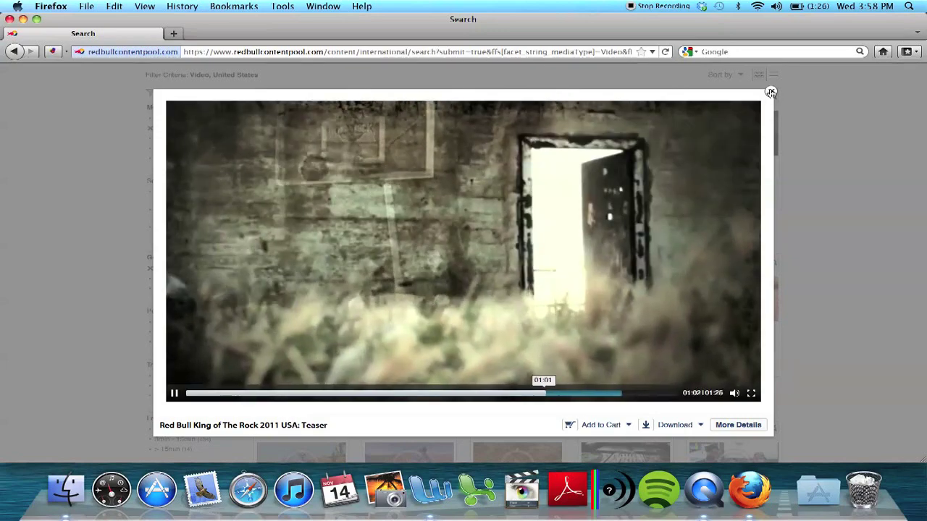
left_click(770, 91)
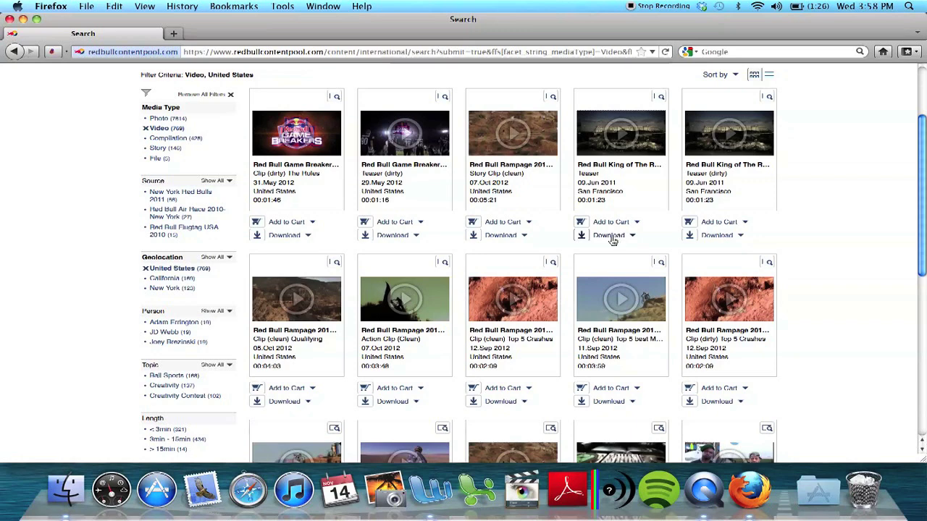
Step: Download the teaser as HD (NTSC) H.264, 1080p, 29.97fps MP4
left_click(610, 237)
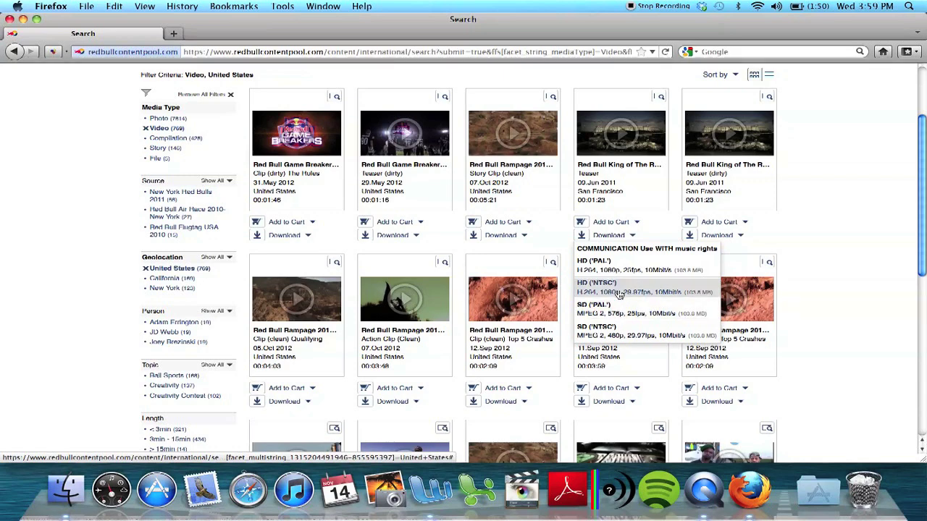
left_click(853, 221)
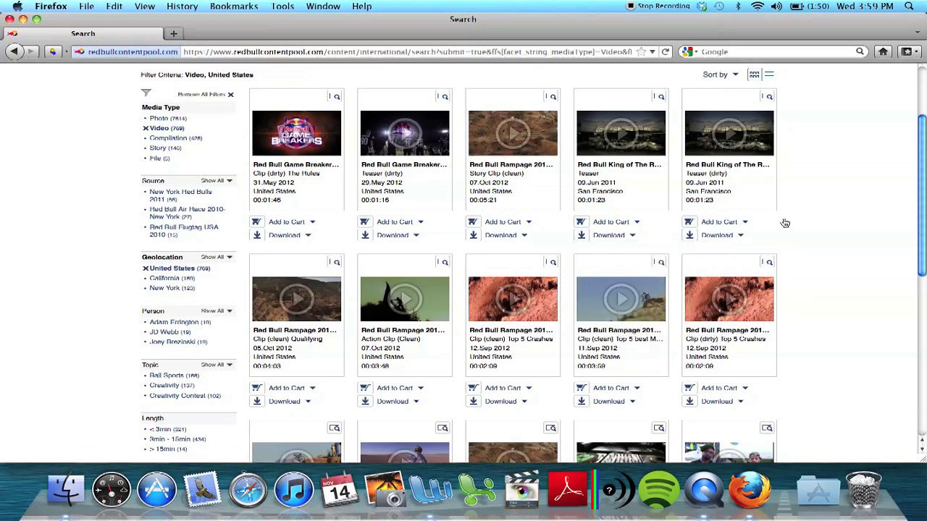
left_click(624, 236)
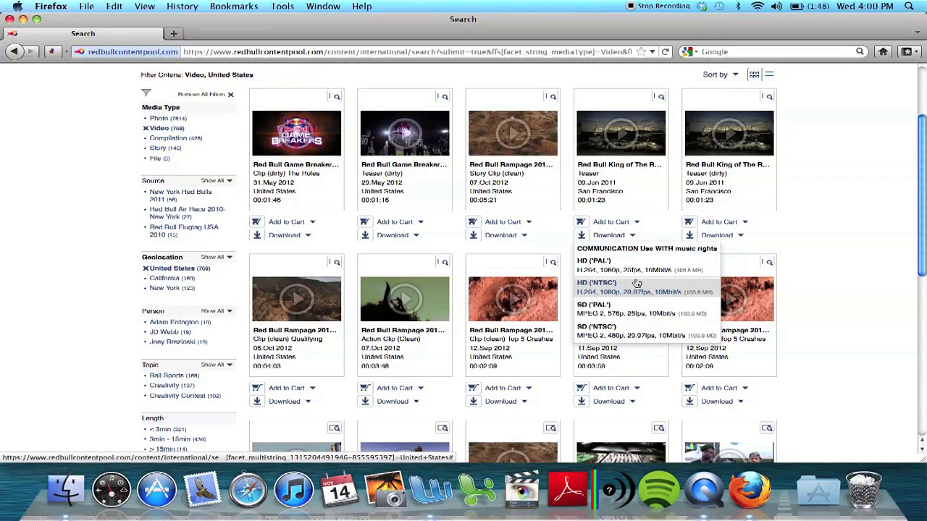
left_click(637, 283)
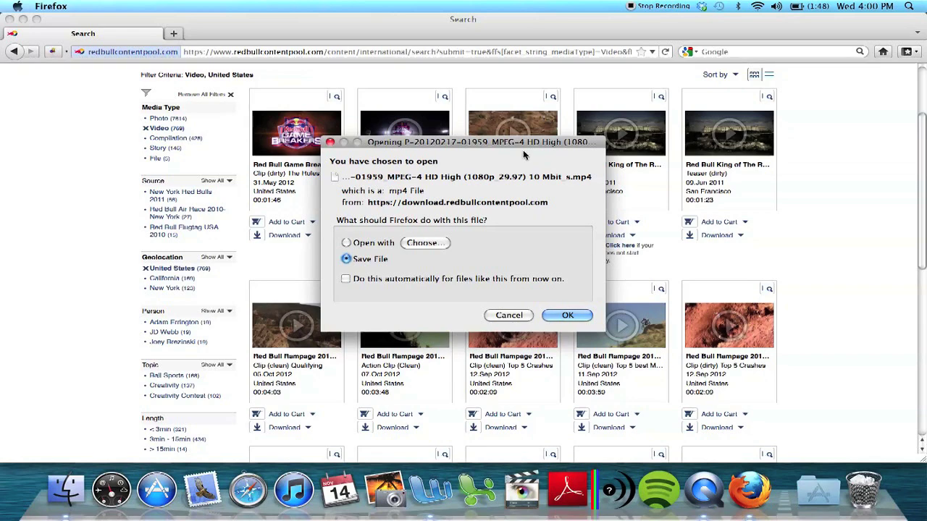
Step: Save the 45.8 MB teaser MP4 to disk, then minimize the Firefox Downloads window
left_click_drag(526, 146, 547, 142)
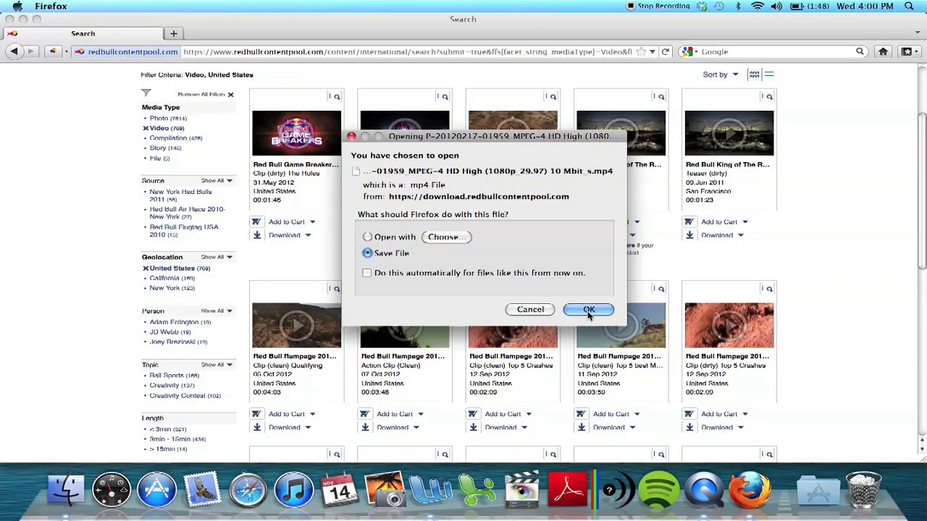
left_click(588, 312)
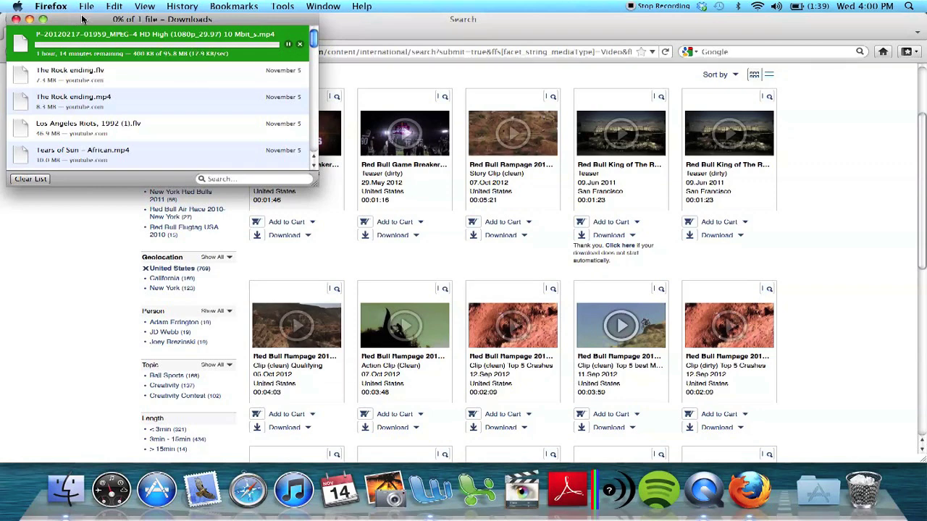
left_click(30, 19)
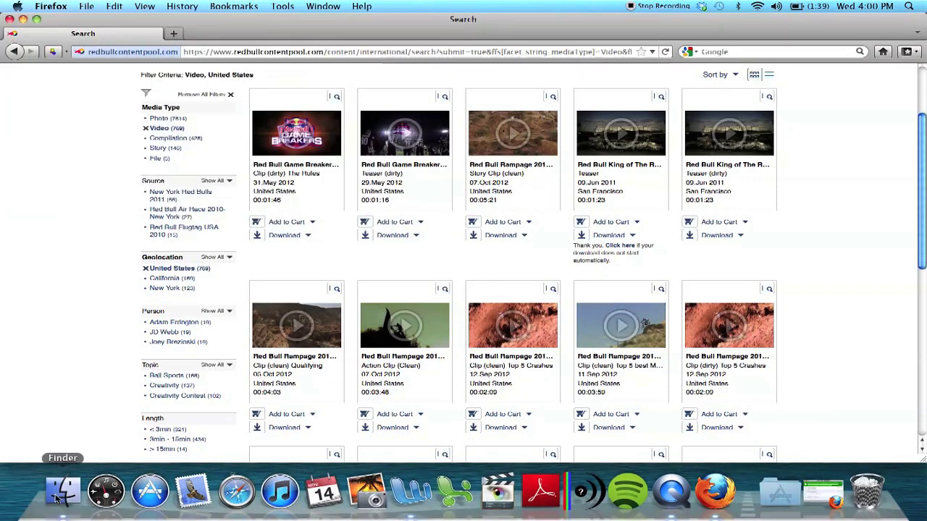
Step: Open the Downloads folder in Finder, finally through a Spotlight search for Downloads
left_click(58, 497)
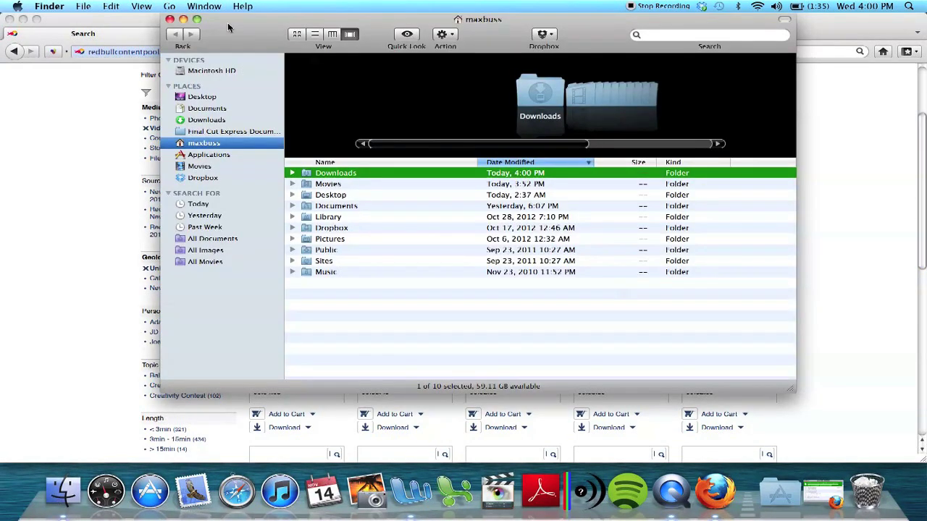
double_click(334, 174)
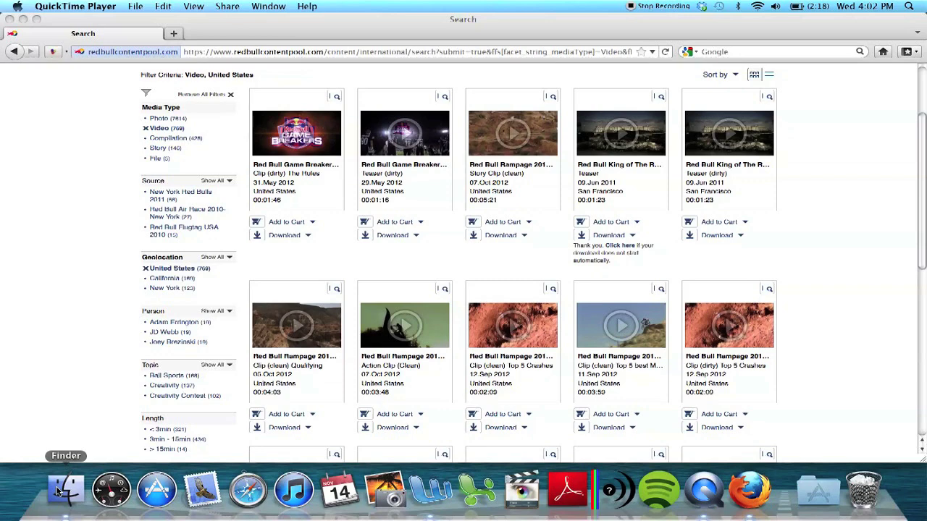
left_click(59, 491)
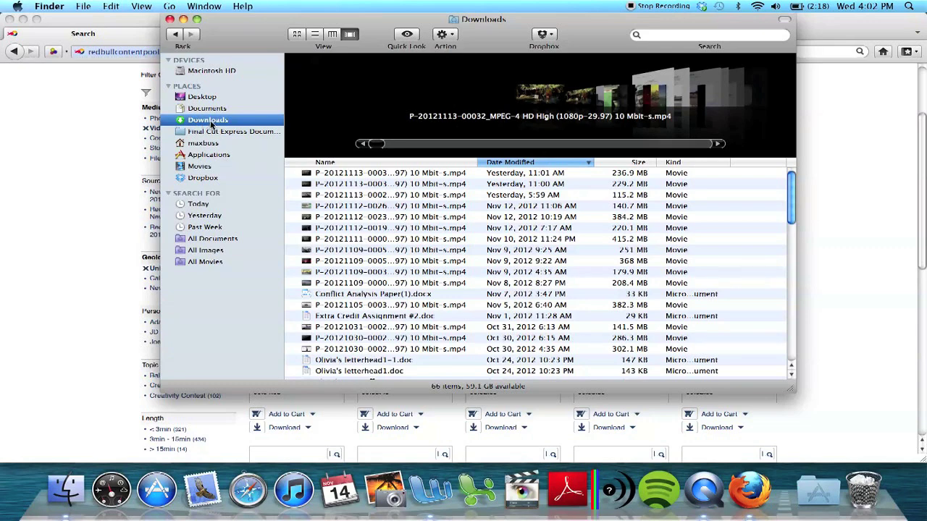
left_click(908, 8)
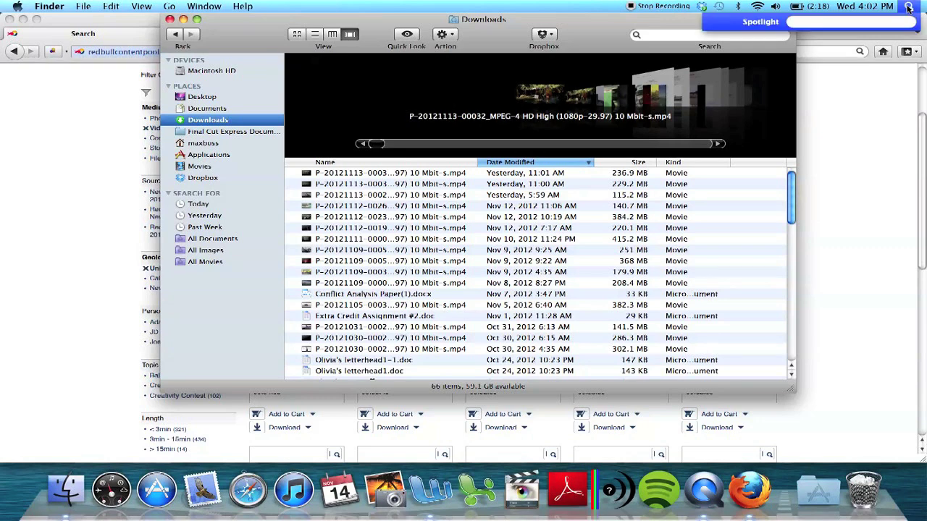
type("iownloads")
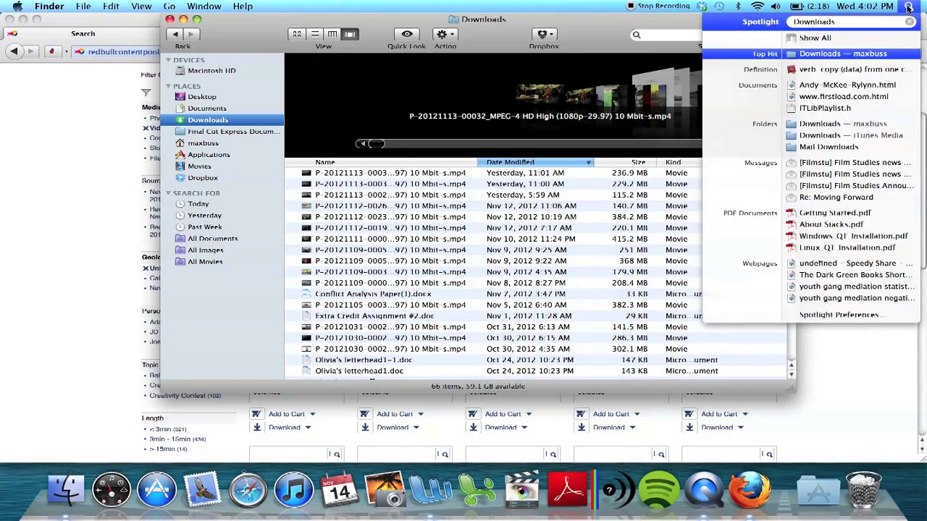
left_click(850, 127)
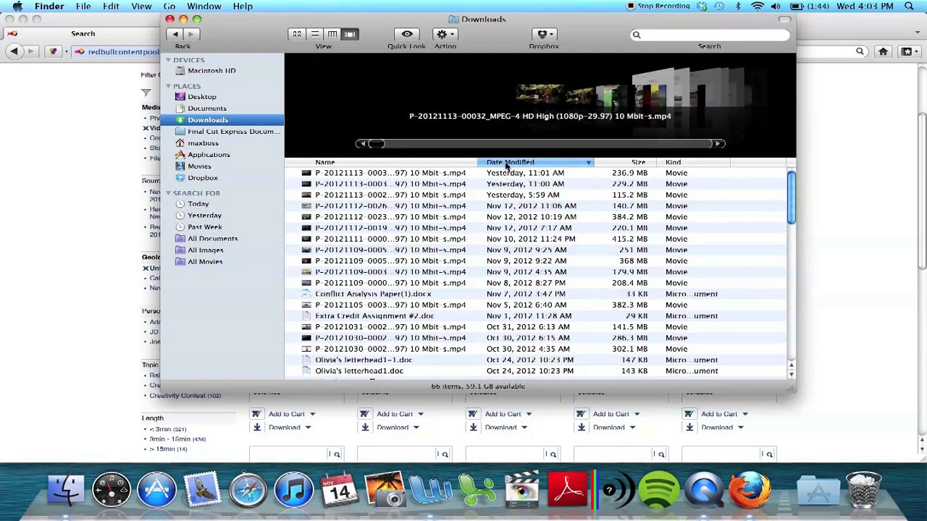
Step: Sort the Downloads files by Date Modified with the newest first
left_click(506, 164)
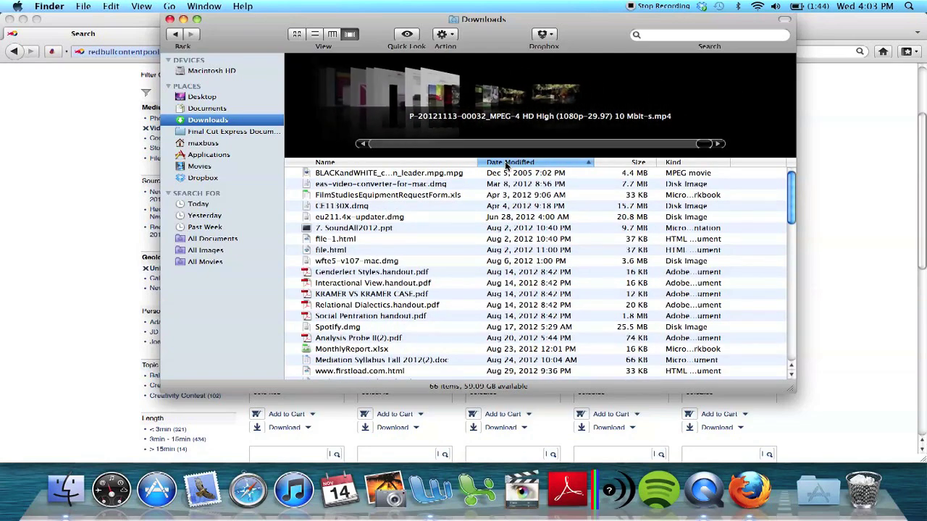
scroll(509, 177, "down", 3)
scroll(509, 176, "up", 3)
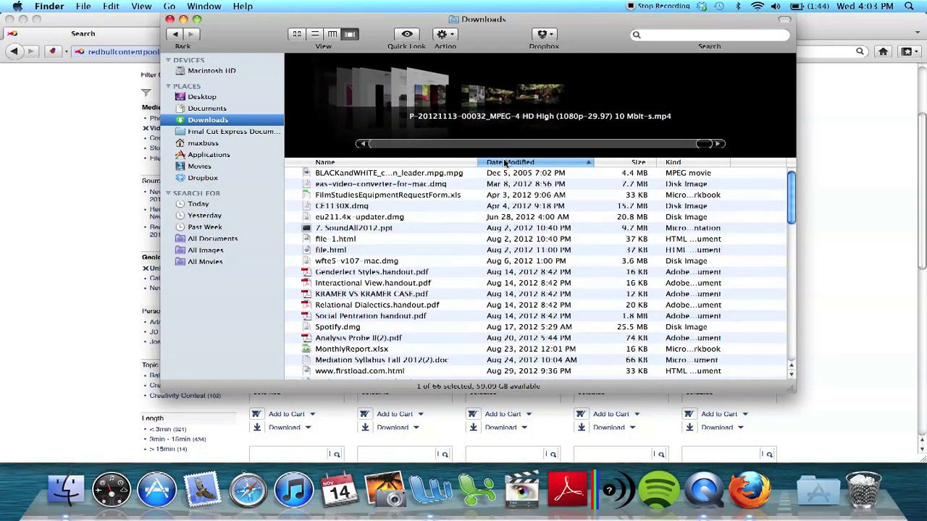
left_click(507, 164)
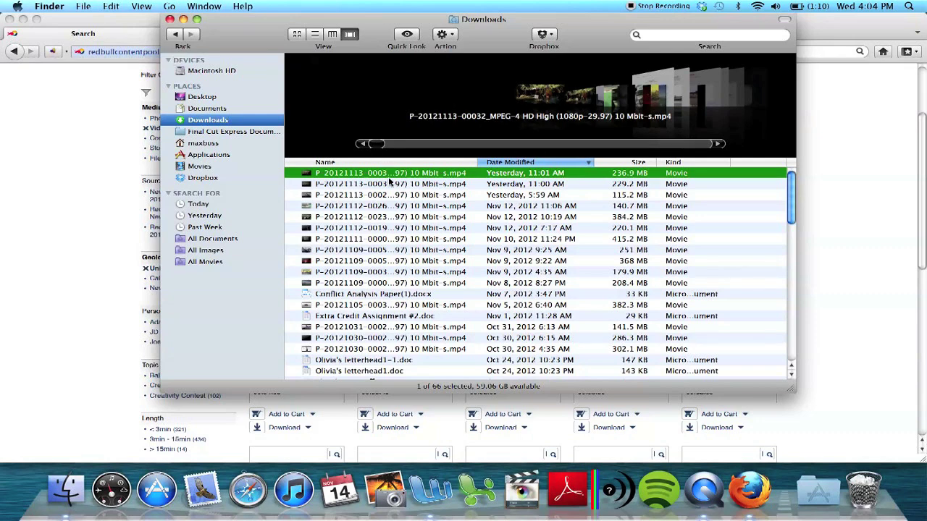
Step: Preview the recent movies in Downloads and select the 179.9 MB Nov 9 file
left_click_drag(595, 19, 551, 4)
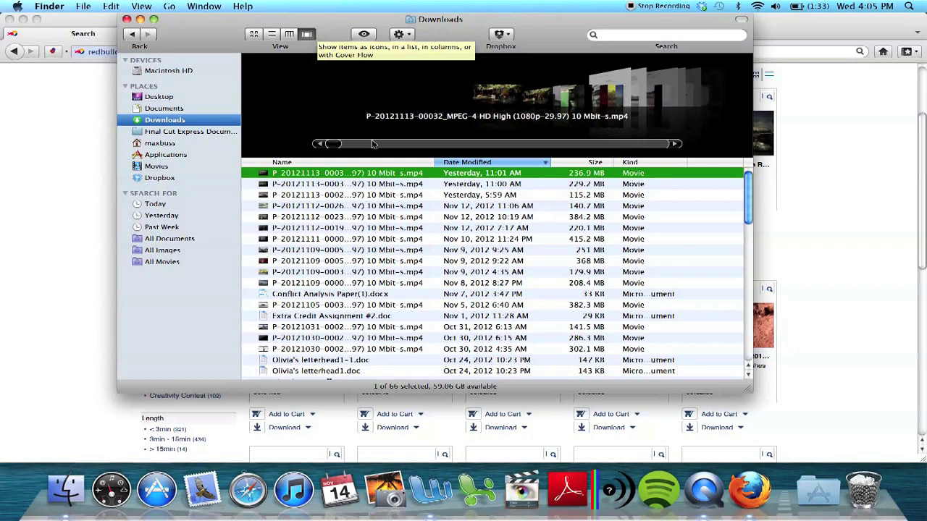
left_click(378, 207)
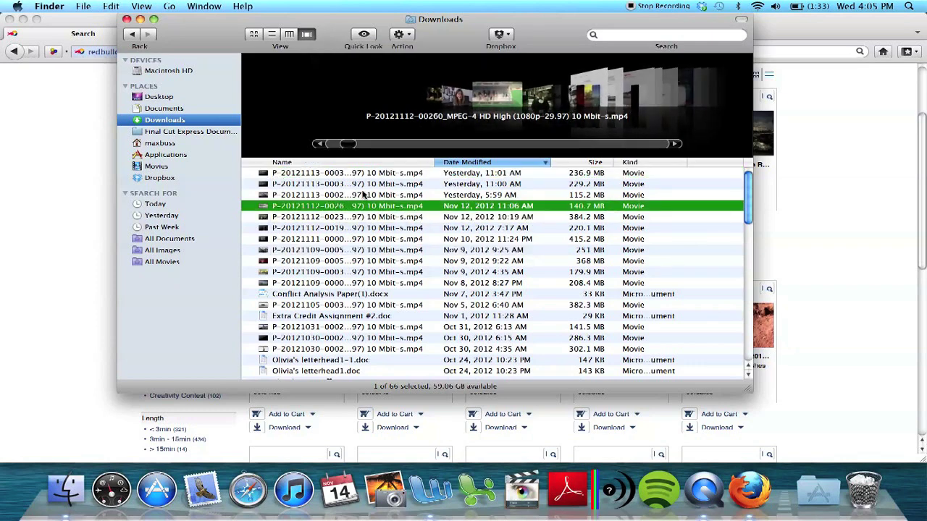
left_click(360, 193)
left_click(359, 186)
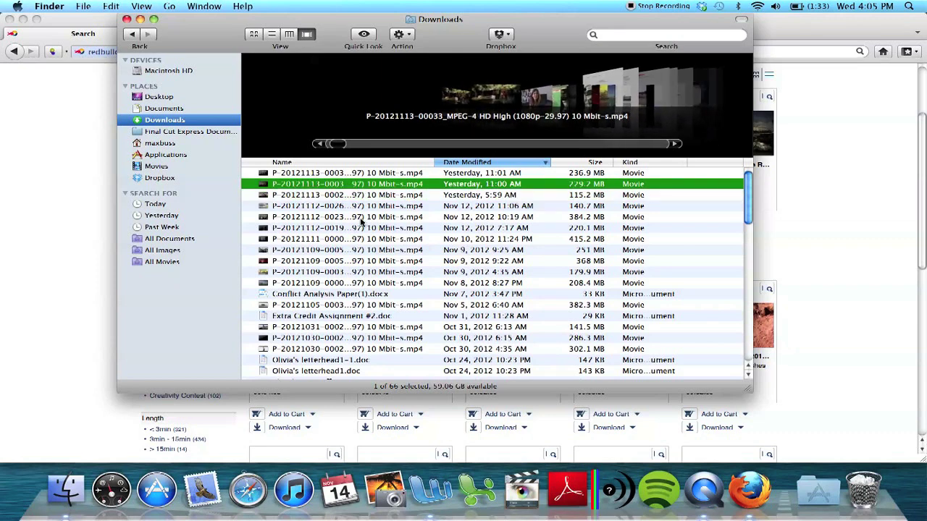
left_click(327, 273)
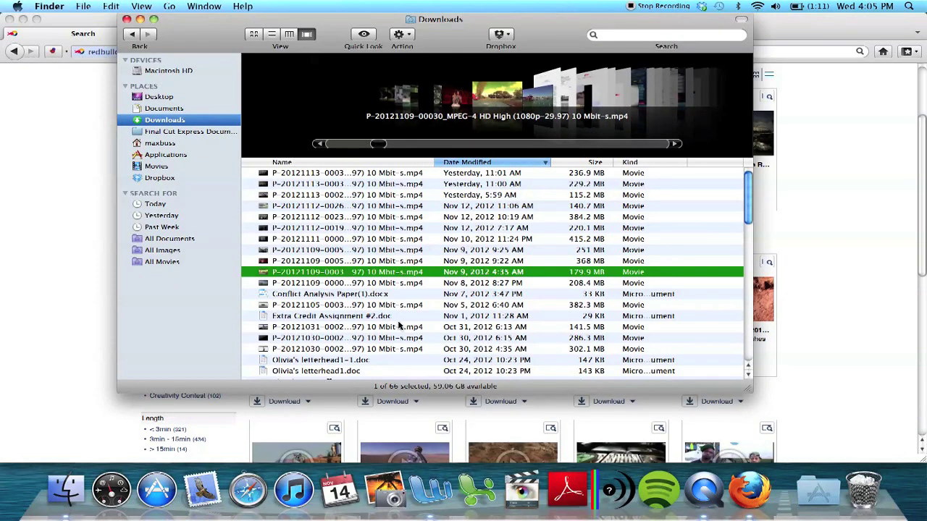
Step: Rename the selected Nov 9 movie to RedBullContentPool_Toe2Toe.mp4
left_click(325, 275)
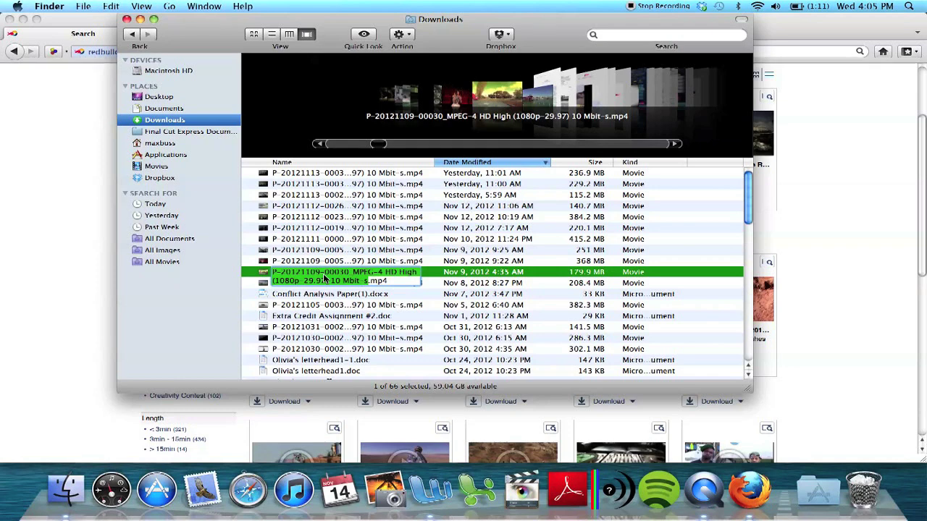
type("RedBull")
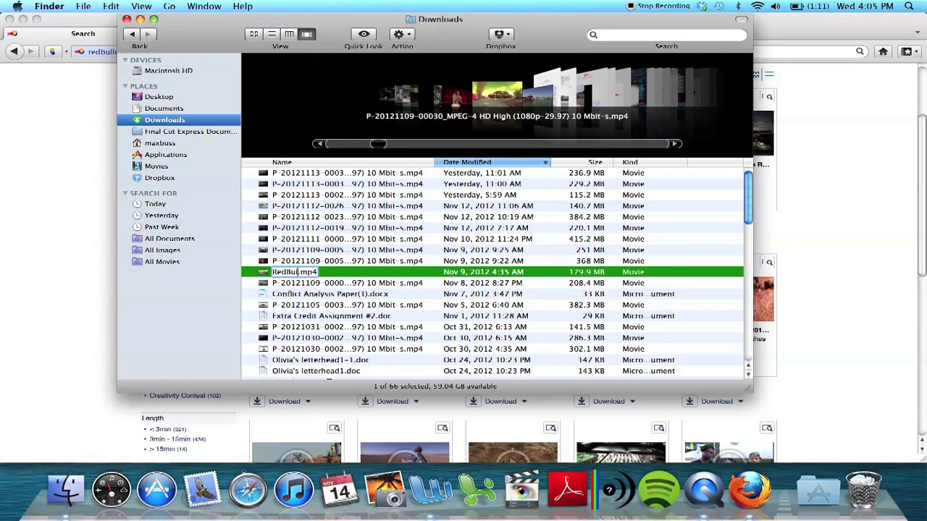
type("Co")
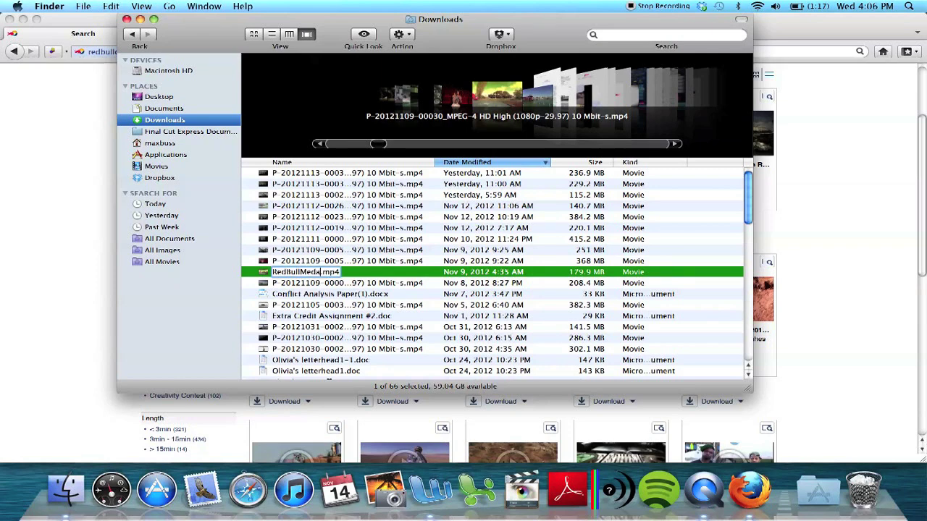
type("ntentPool_")
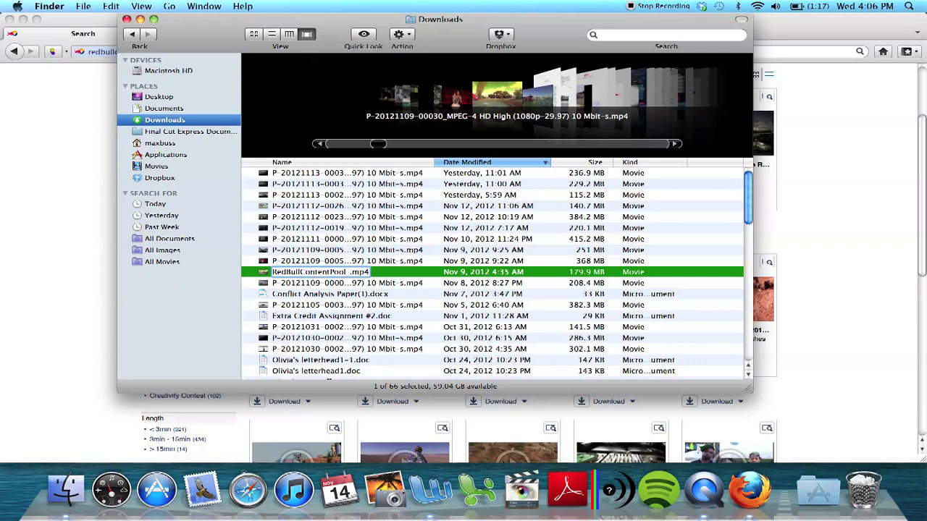
type("Toe21")
type("oe")
key("Return")
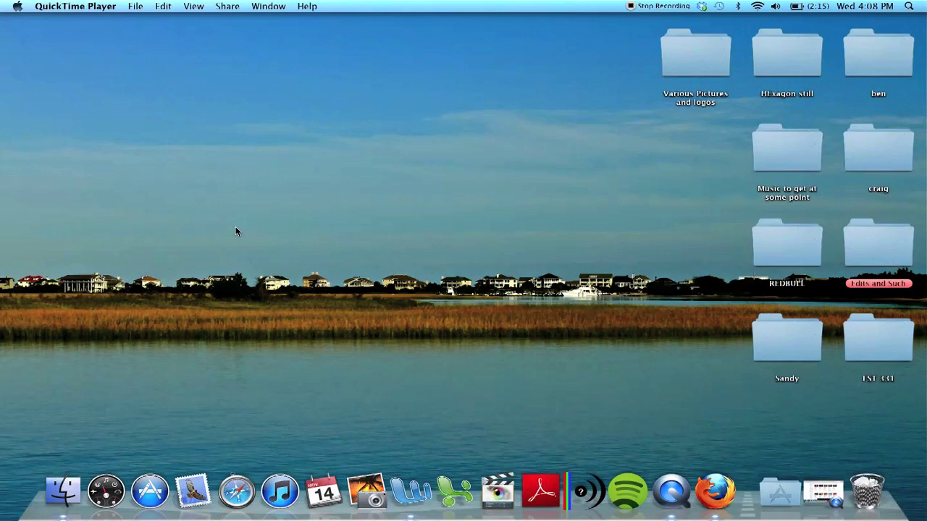
Step: Drag RedBullContentPool_Toe2Toe.mp4 from the Finder Downloads folder to the desktop, then close the window
left_click(63, 491)
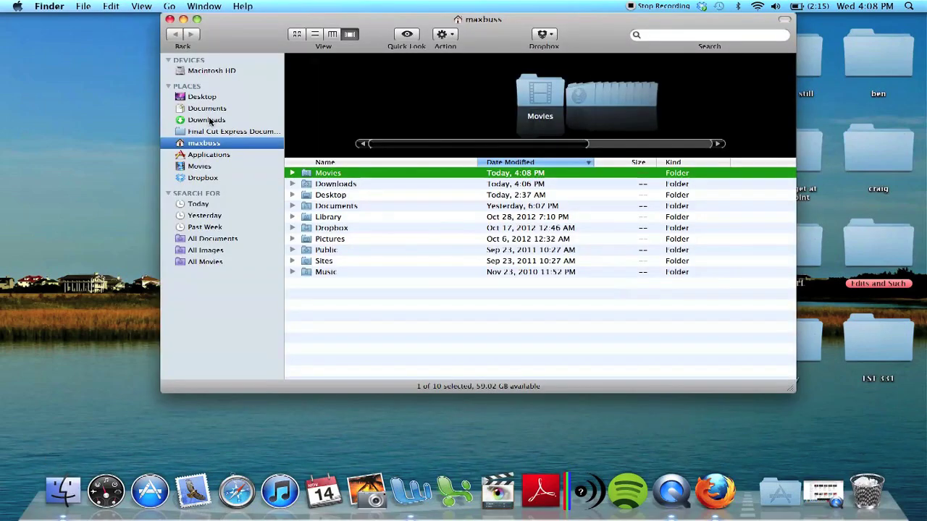
left_click(208, 120)
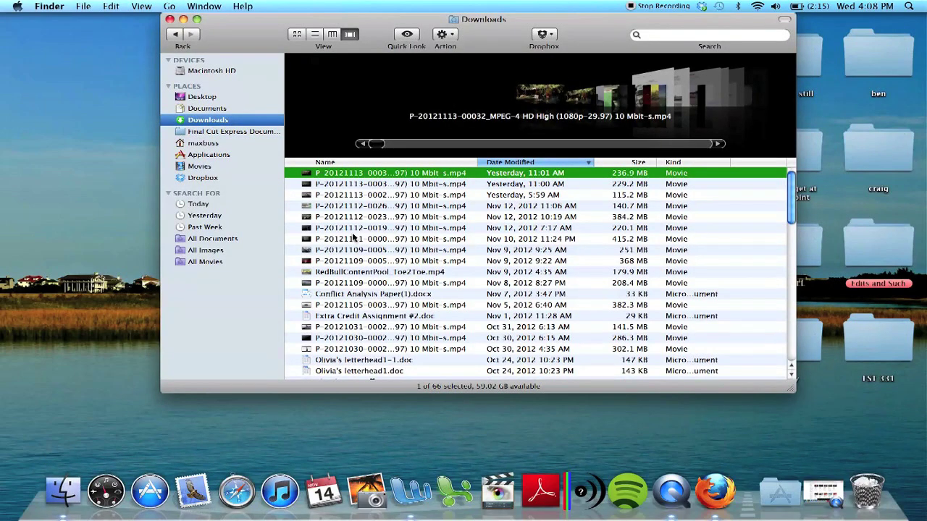
left_click(366, 272)
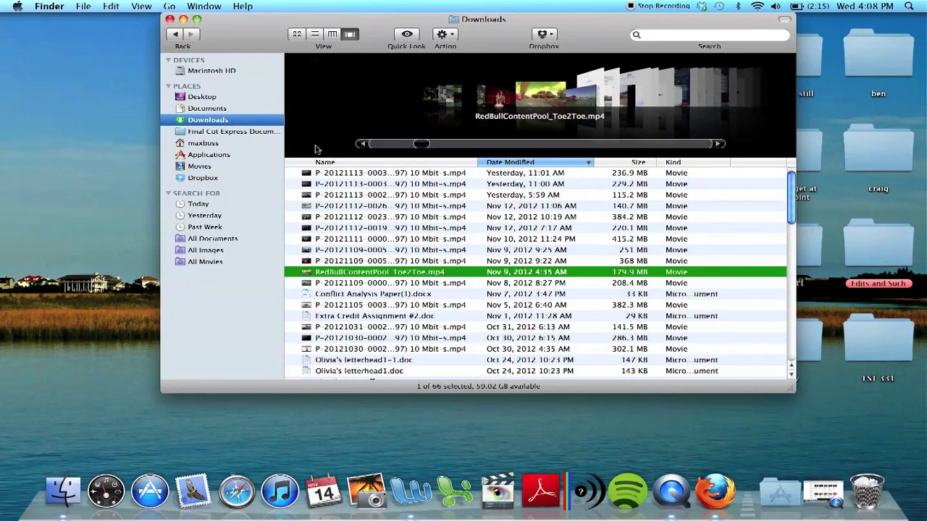
left_click_drag(246, 39, 224, 152)
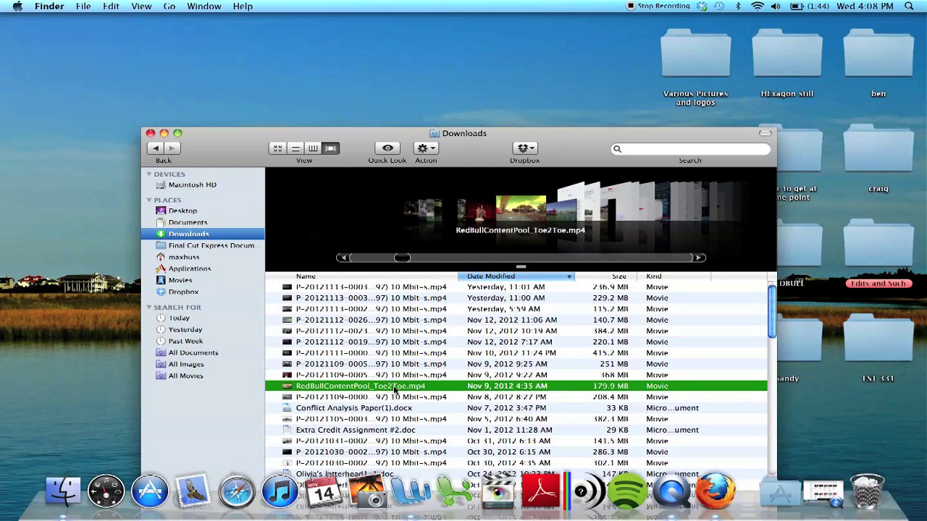
left_click_drag(395, 389, 203, 58)
left_click(150, 133)
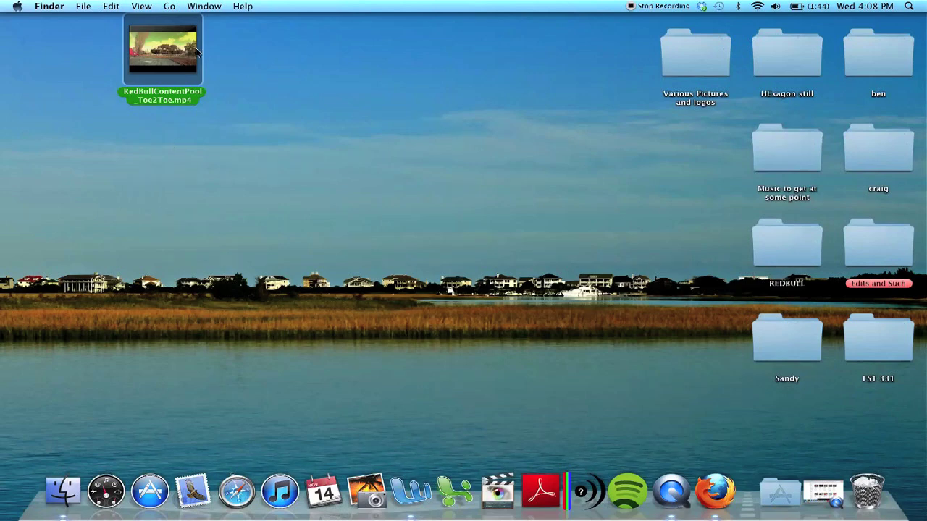
Step: Open the desktop RedBullContentPool_Toe2Toe.mp4 with QuickTime Player 7 and play it full screen
mouse_move(164, 75)
right_click(133, 65)
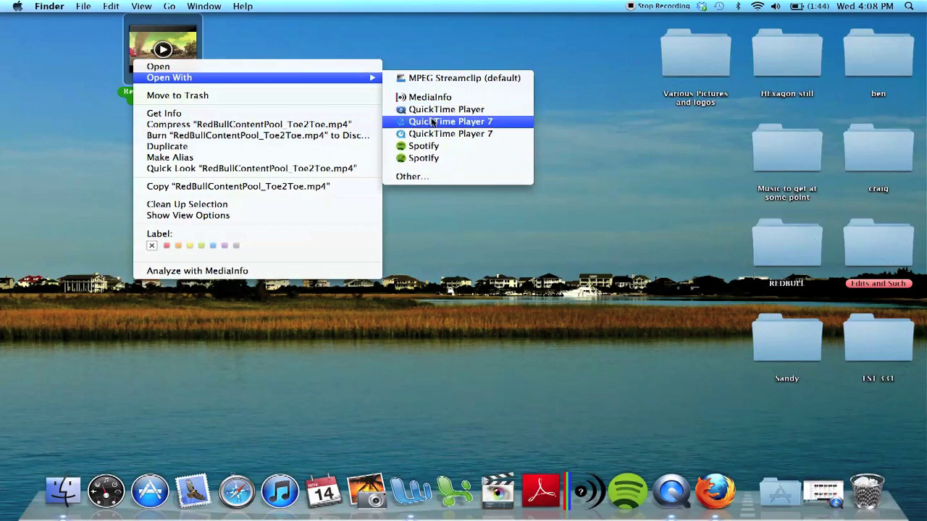
left_click(430, 119)
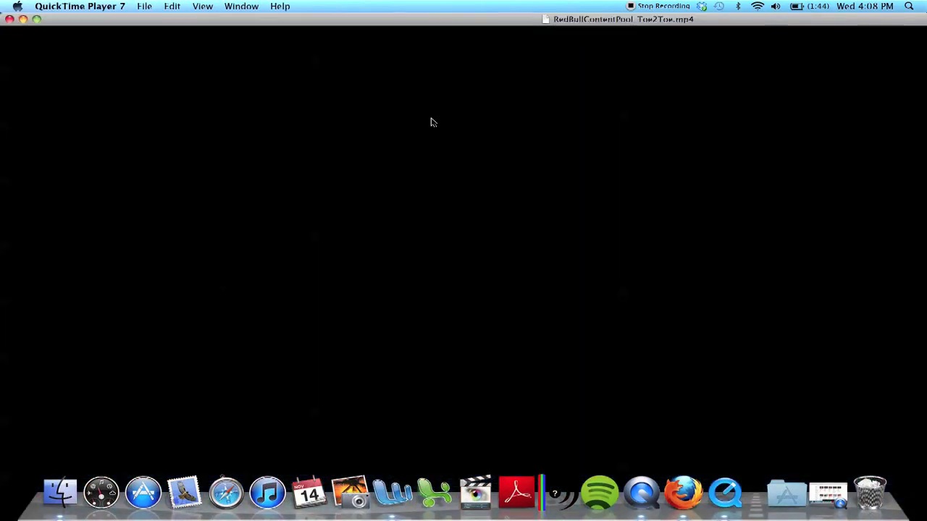
key("super+f")
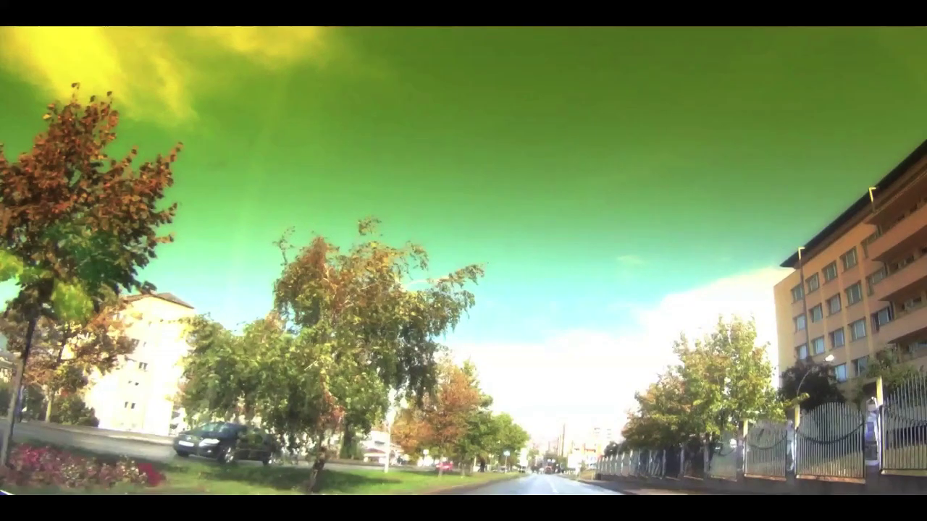